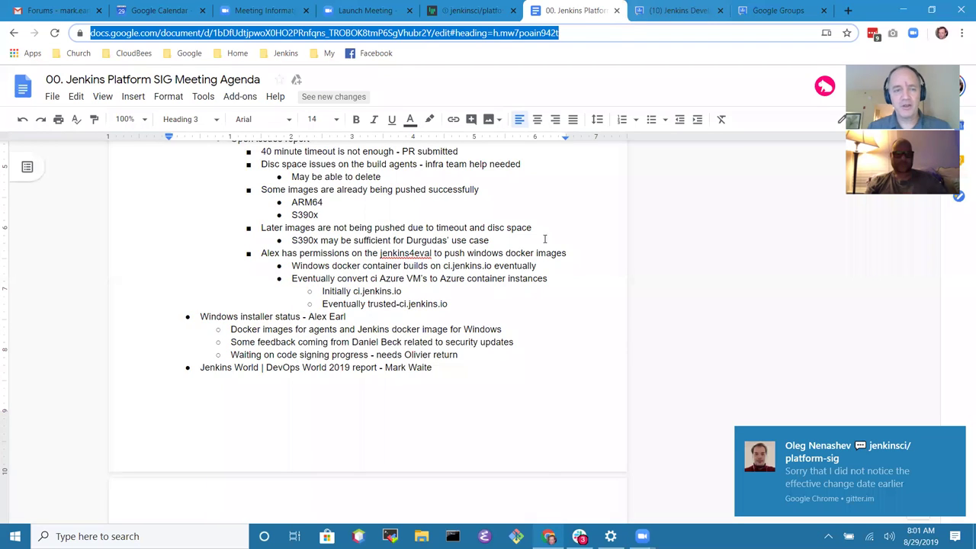
Scroll up to bring the 2019.08.29 meeting notes heading back into view
scroll(458, 255, "up", 5)
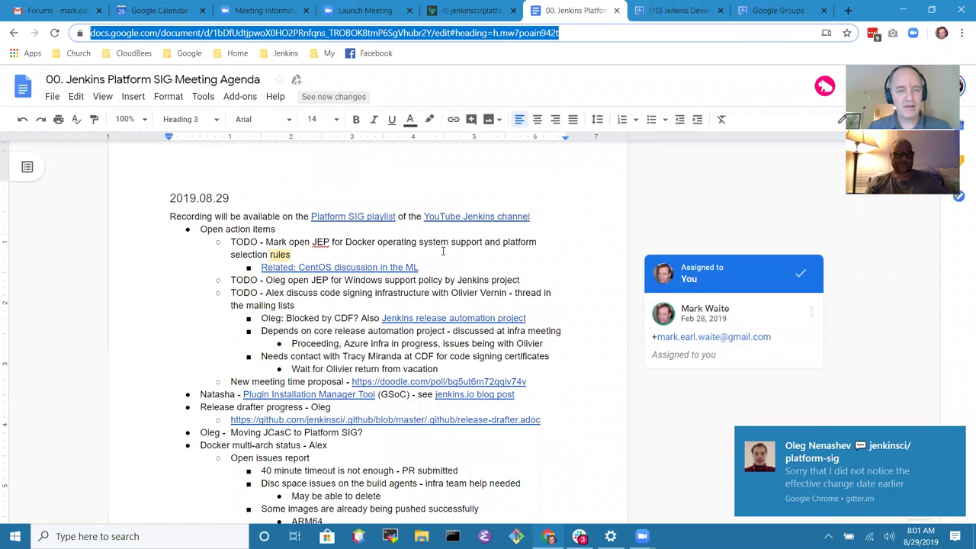
scroll(178, 158, "up", 1)
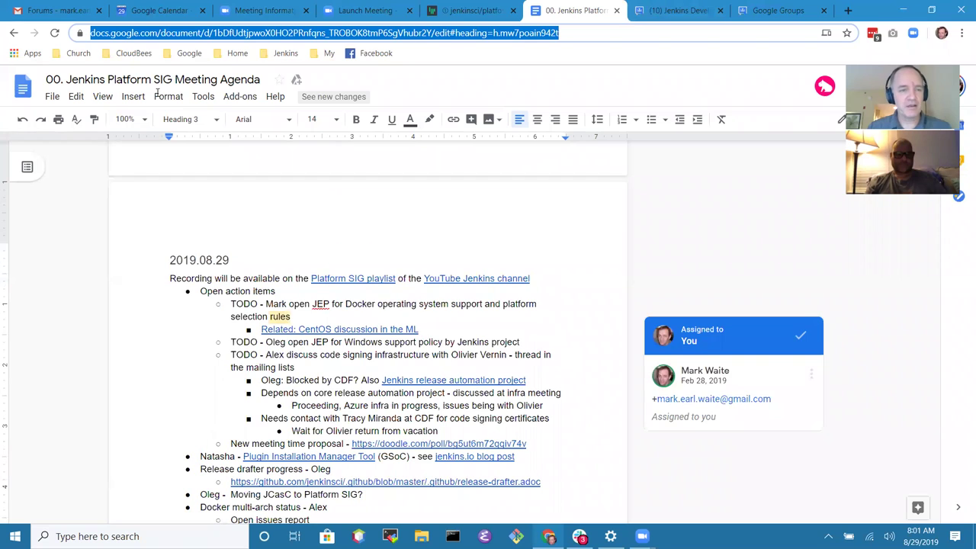
Zoom the agenda to 150% and place the cursor after 'Open action items'
scroll(149, 128, "down", 1)
left_click(125, 119)
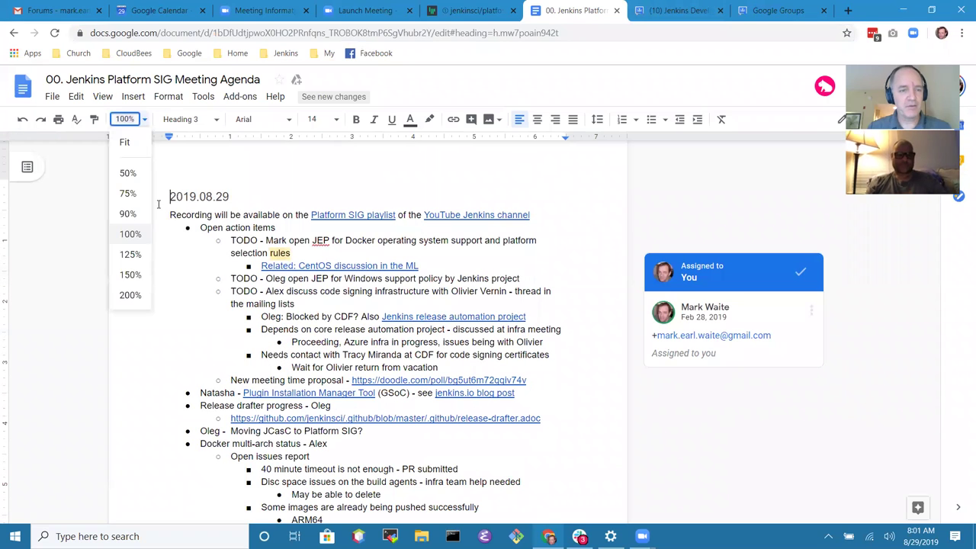
left_click(129, 274)
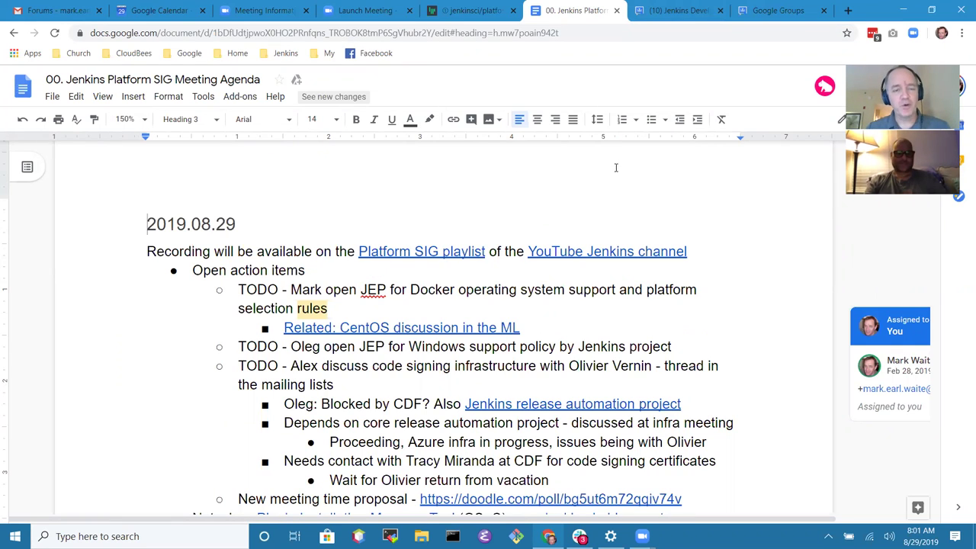
scroll(313, 261, "down", 2)
double_click(314, 208)
left_click(314, 208)
Append '- defer' to the Release drafter progress line, replacing 'delay'
key("ctrl+Left")
key("ctrl+Left")
key("ctrl+Left")
key("ctrl+shift+Right")
key("ctrl+shift+Right")
key("ctrl+shift+Right")
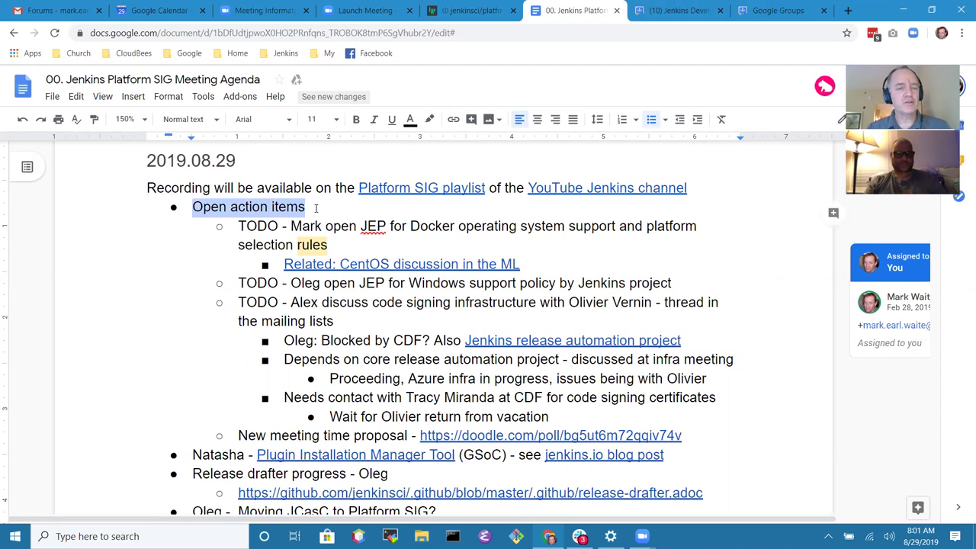
key("Down")
key("Down")
key("Down")
key("Down")
key("Down")
key("Down")
key("Down")
key("Down")
key("Down")
key("Down")
key("Down")
key("Down")
key("Down")
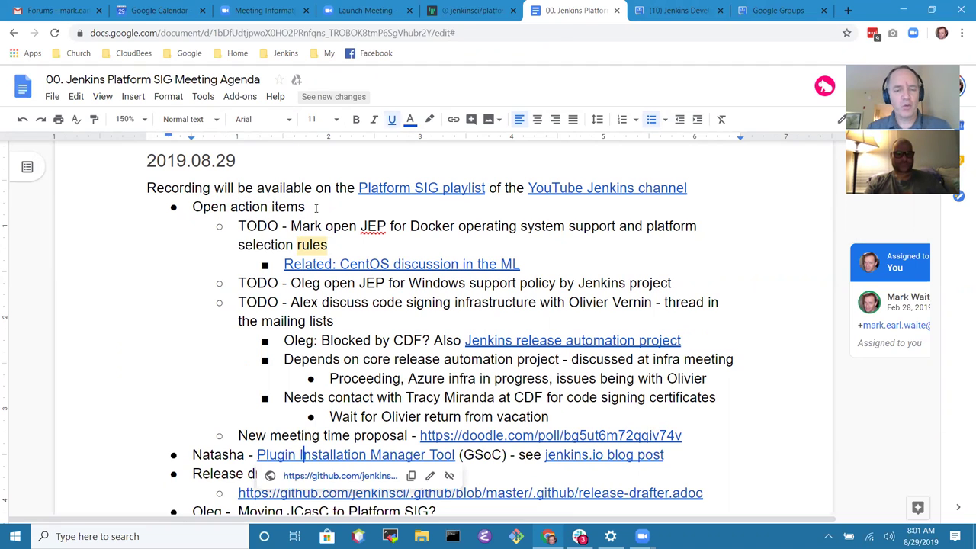
key("Home")
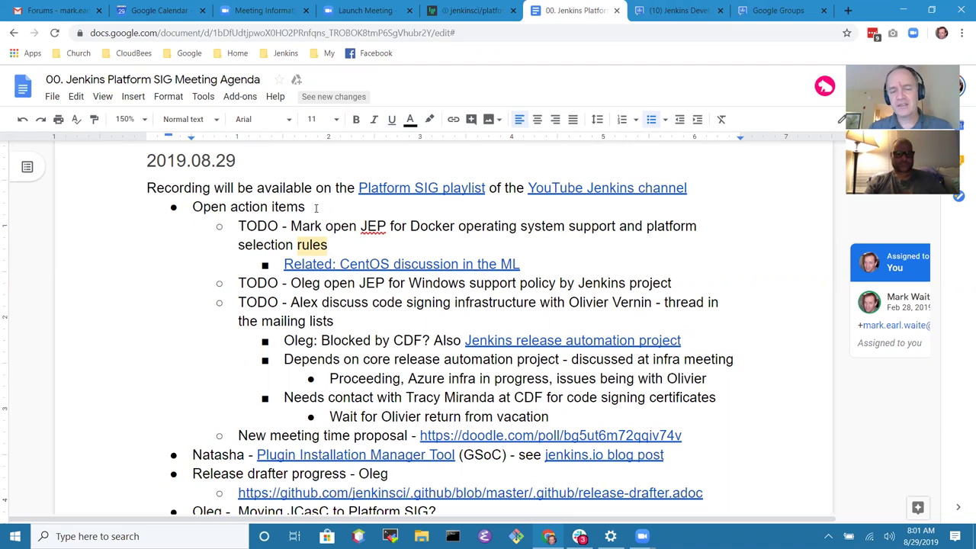
key("shift+End")
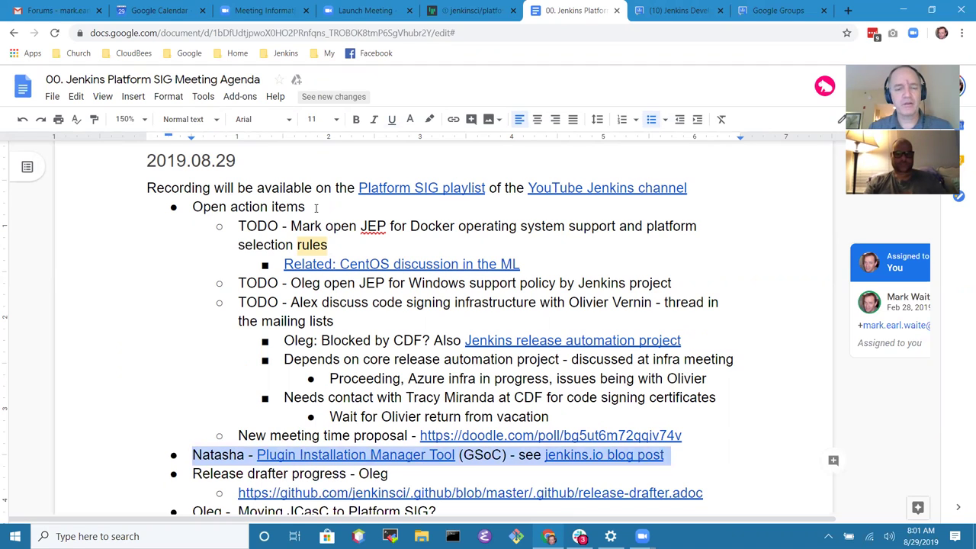
key("Right")
key("ctrl+Left")
key("ctrl+Left")
key("ctrl+Left")
key("ctrl+Left")
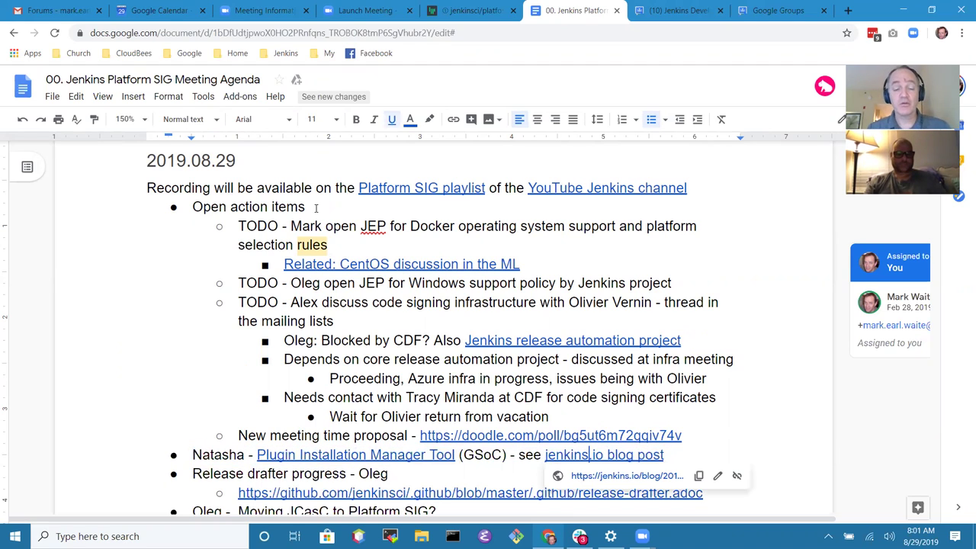
key("ctrl+Left")
key("ctrl+Left")
key("ctrl+Left")
key("ctrl+Left")
key("ctrl+Left")
key("ctrl+Left")
key("ctrl+Left")
key("ctrl+Left")
key("ctrl+Left")
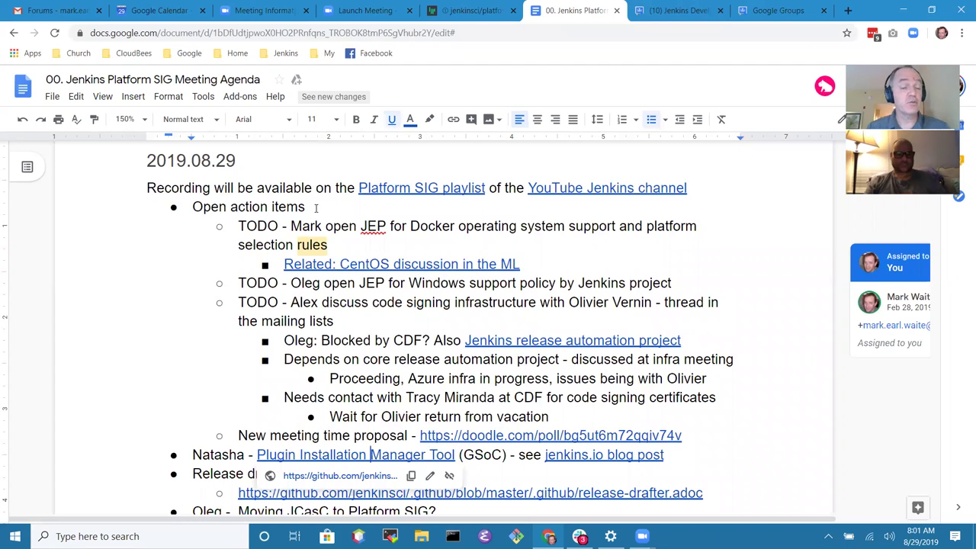
key("ctrl+Left")
key("ctrl+Left")
key("ctrl+Left")
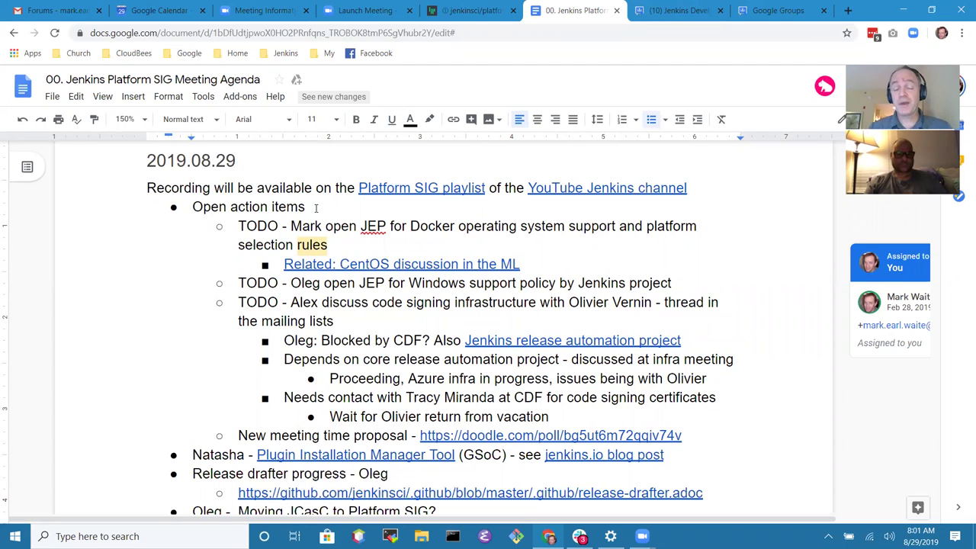
key("Down")
key("Up")
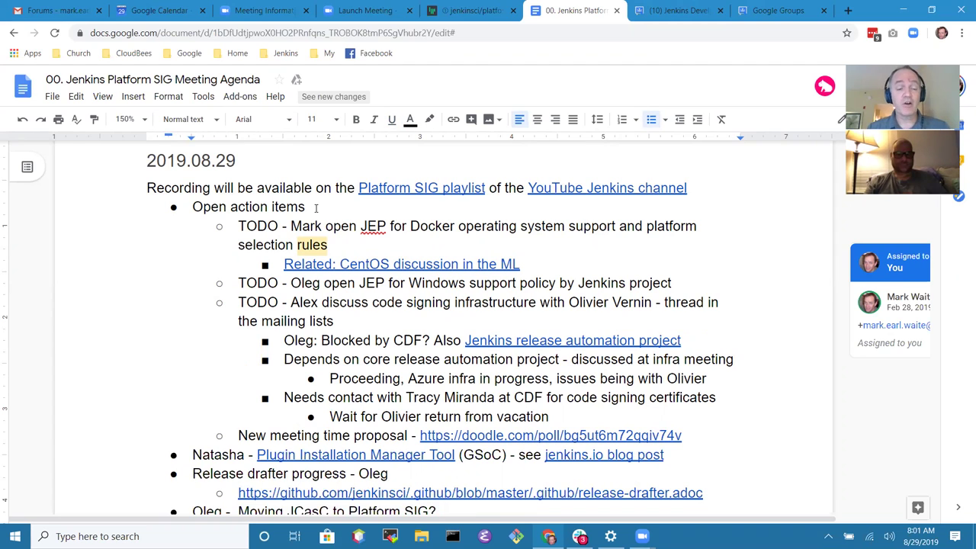
key("End")
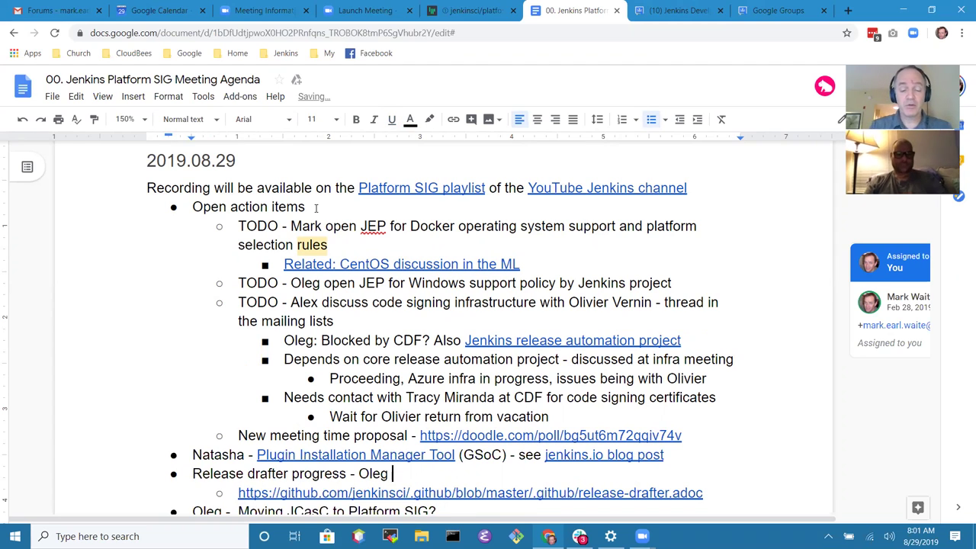
type("- delay")
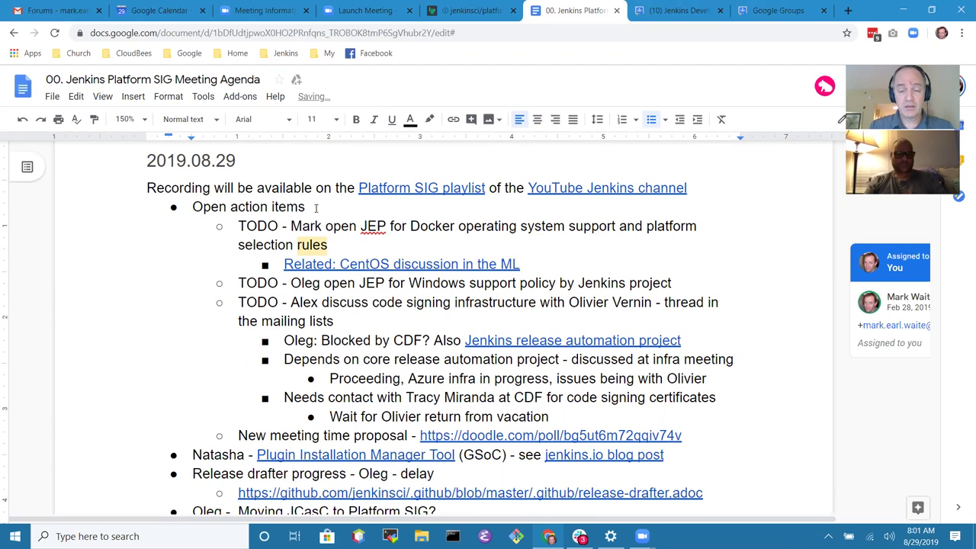
key("shift+Right")
key("ctrl+shift+Left")
type("defer")
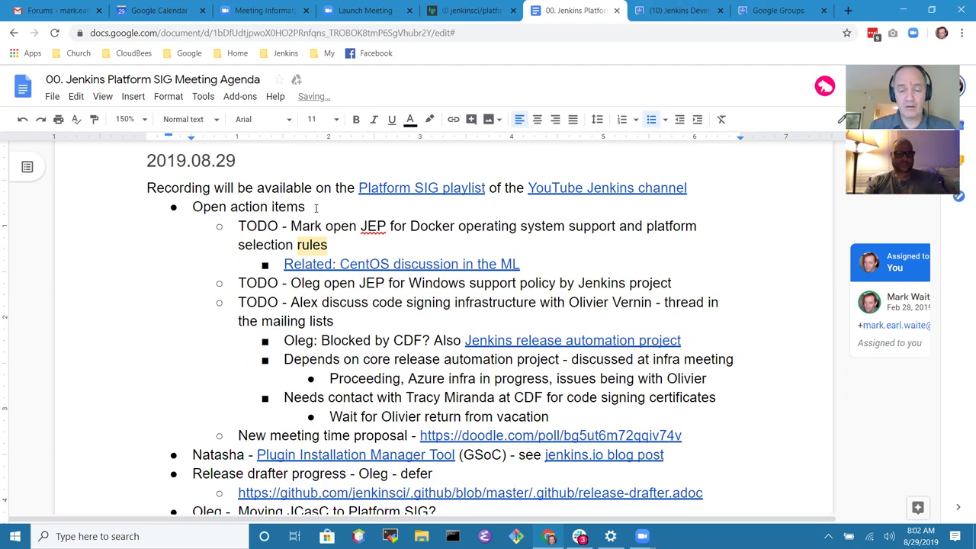
Append '- defer' to the Plugin Installation Manager Tool line
key("Up")
key("End")
key("ctrl+Left")
key("ctrl+Left")
key("Right")
key("Right")
key("Right")
key("Right")
key("Right")
key("Right")
key("Right")
key("Right")
key("Right")
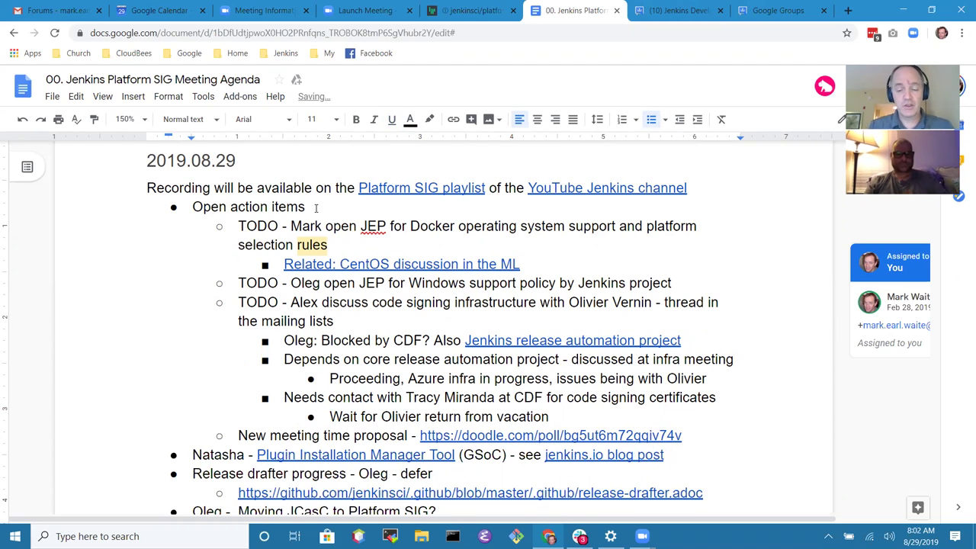
type("- defer")
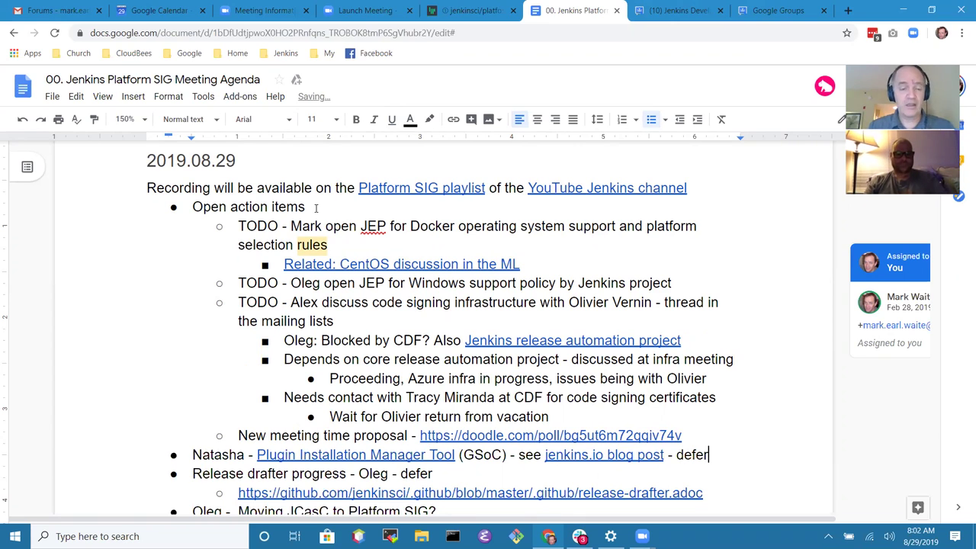
Append '- defer' to the 'Moving JCasC to Platform SIG?' line
key("Down")
key("Down")
key("Down")
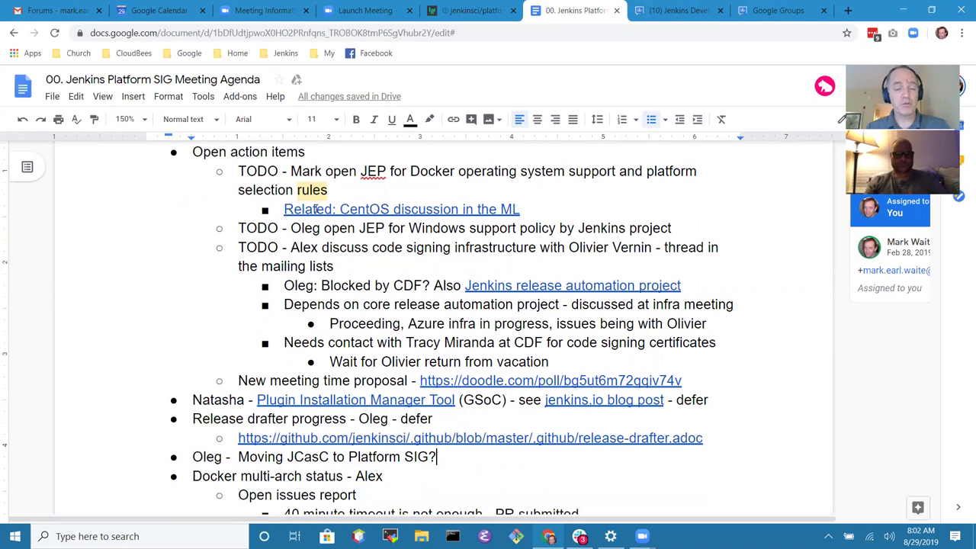
key("ctrl+Left")
key("ctrl+Left")
key("ctrl+Right")
key("End")
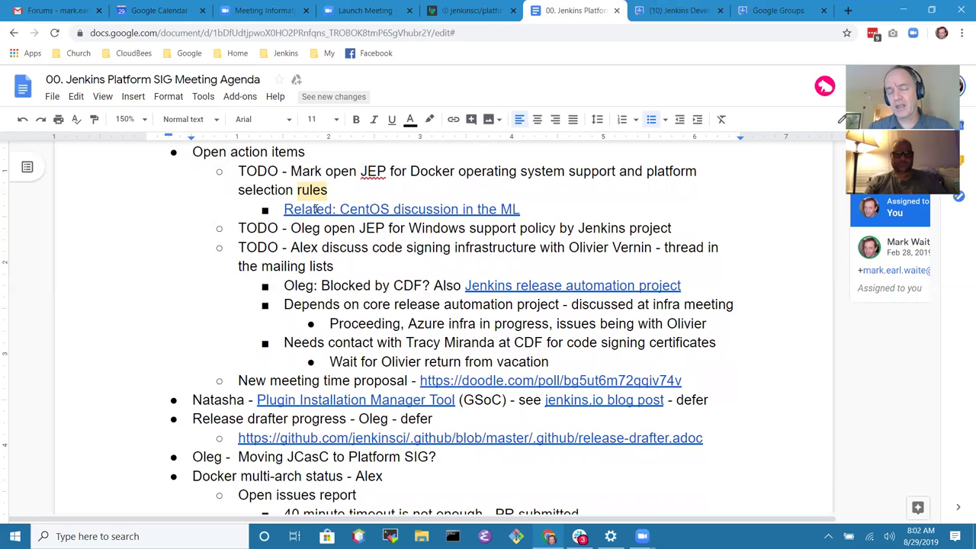
type("- ")
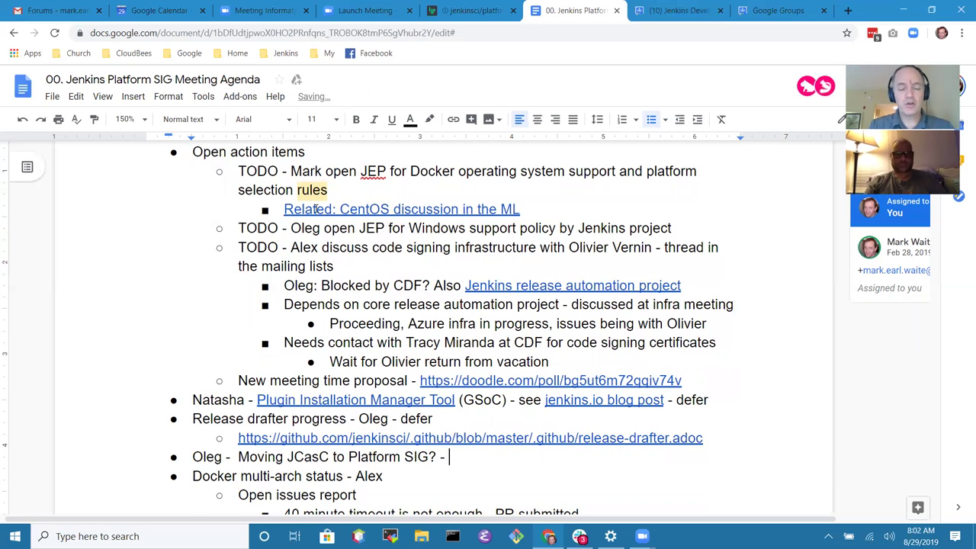
type("defer")
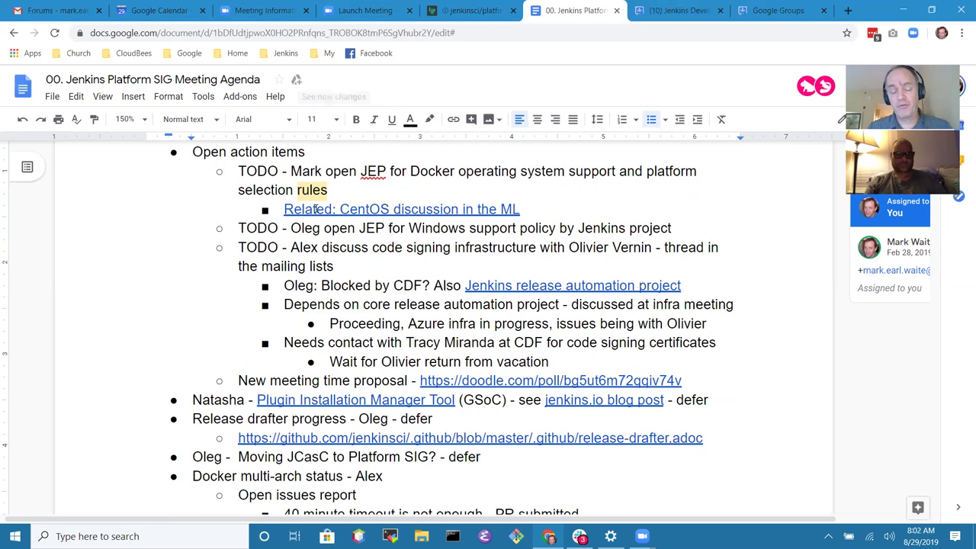
key("Down")
key("Down")
key("Up")
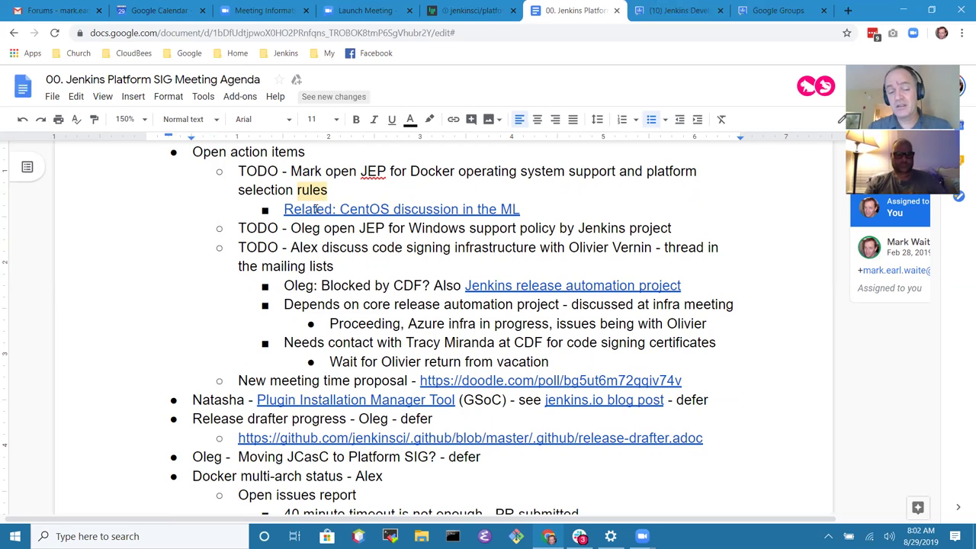
Review the Docker multi-arch status line and move down to the Jenkins World report line
key("ctrl+shift+Left")
key("ctrl+shift+Left")
key("ctrl+shift+Left")
key("ctrl+shift+Left")
key("ctrl+shift+Left")
key("ctrl+shift+Left")
key("ctrl+shift+Left")
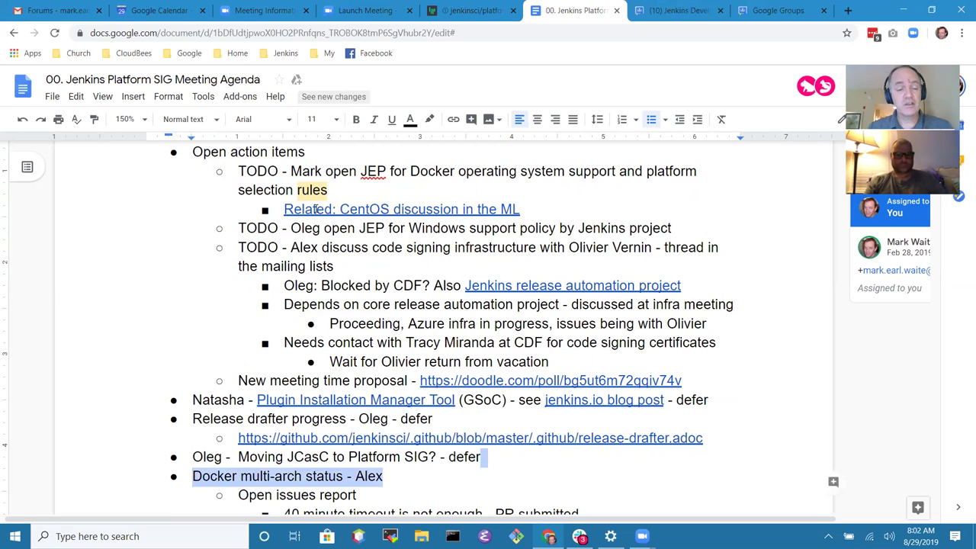
key("ctrl+shift+Right")
key("ctrl+shift+Left")
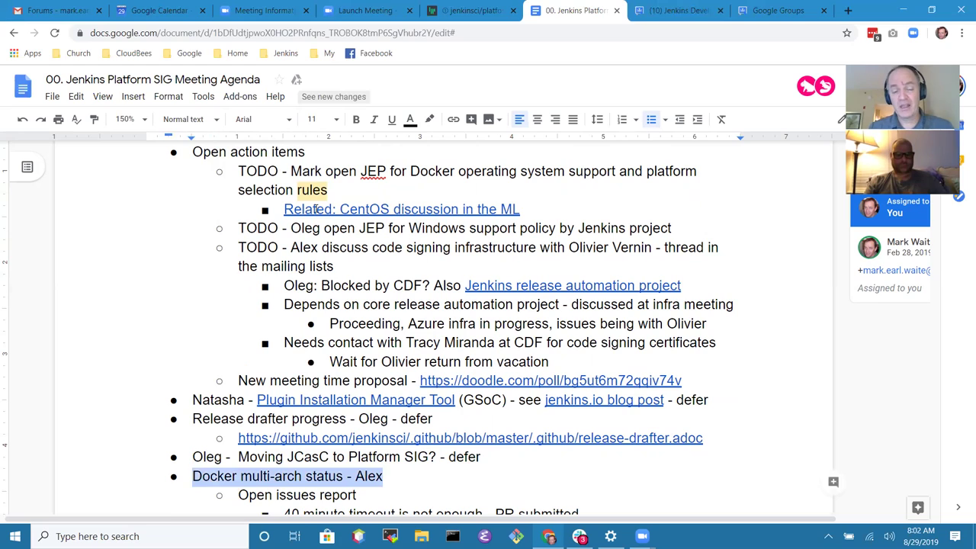
key("Down")
key("Up")
key("ctrl+shift+Left")
key("Down")
key("Down")
key("Down")
key("Down")
key("Down")
key("Down")
key("Down")
key("Down")
key("Down")
key("Down")
key("Down")
key("Down")
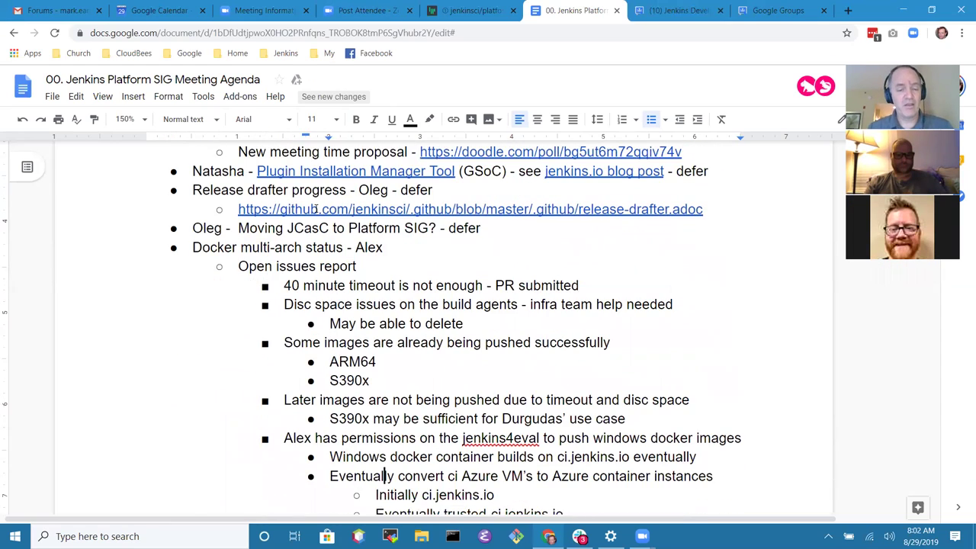
key("Down")
key("Down")
key("Down")
key("Down")
key("Down")
key("Down")
key("Down")
key("Down")
key("Down")
key("Down")
key("Down")
key("Down")
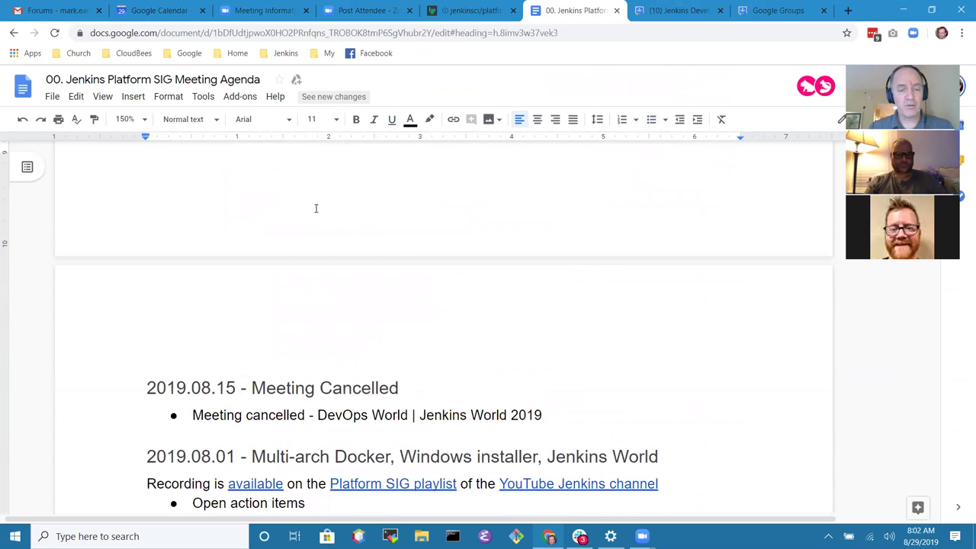
key("Down")
key("Down")
key("Down")
key("Down")
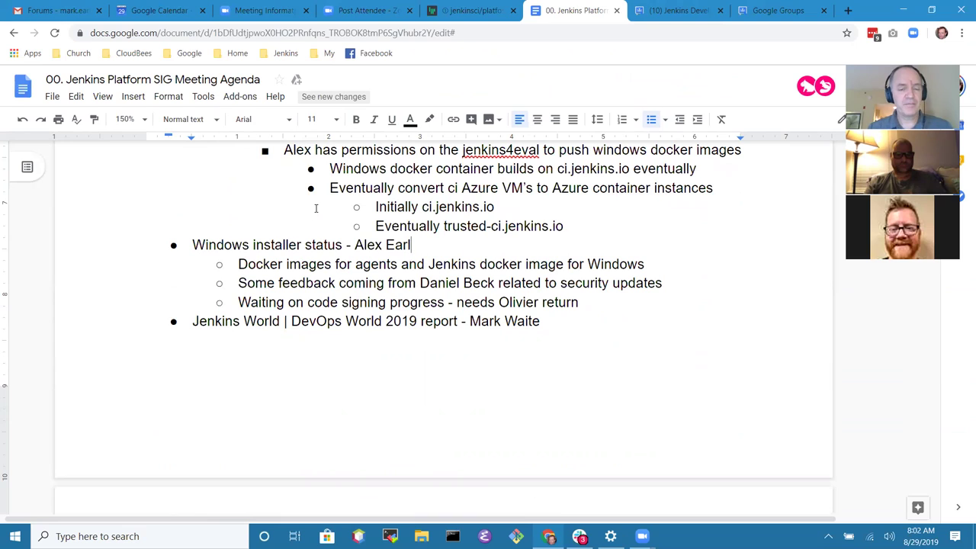
key("Down")
key("Down")
key("Down")
key("Down")
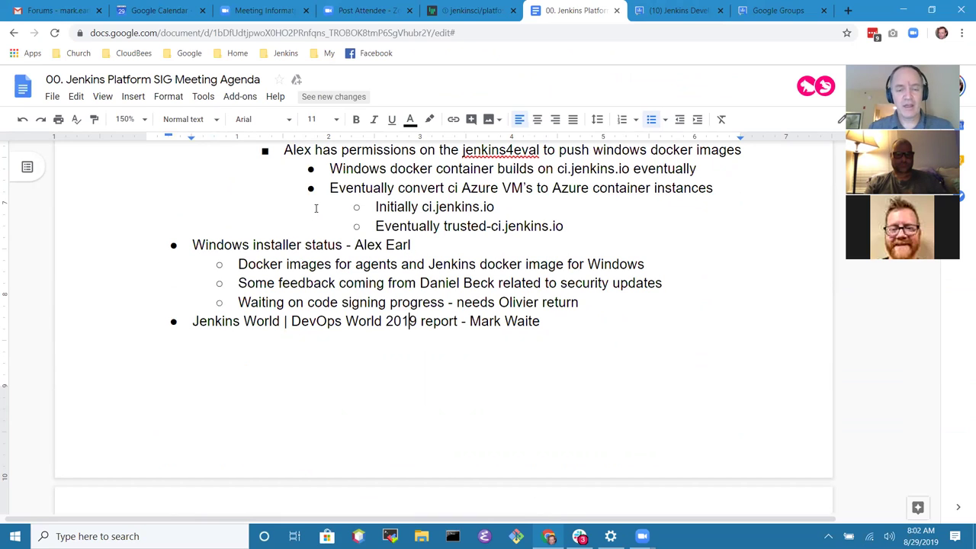
key("End")
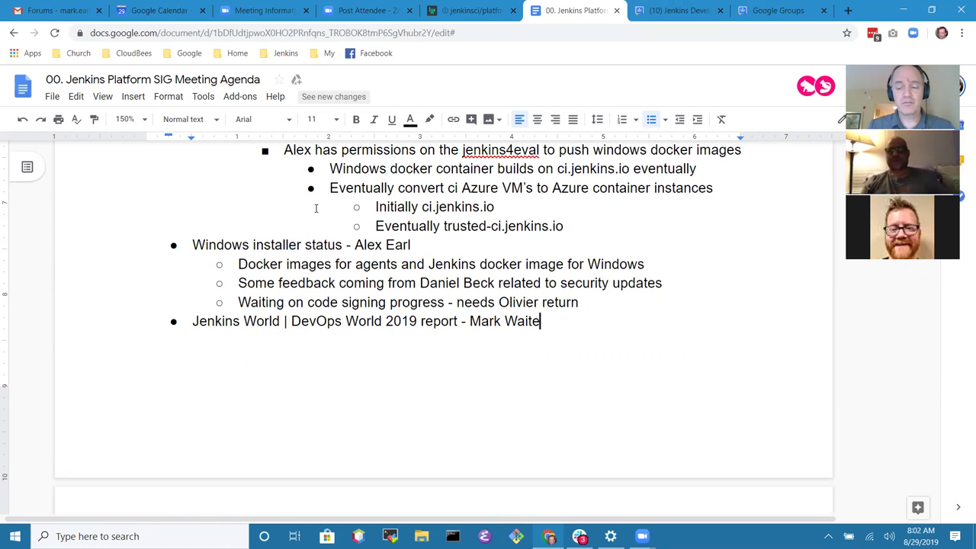
Jump back to the 2019.08.29 heading and step through the open action items
key("ctrl+Home")
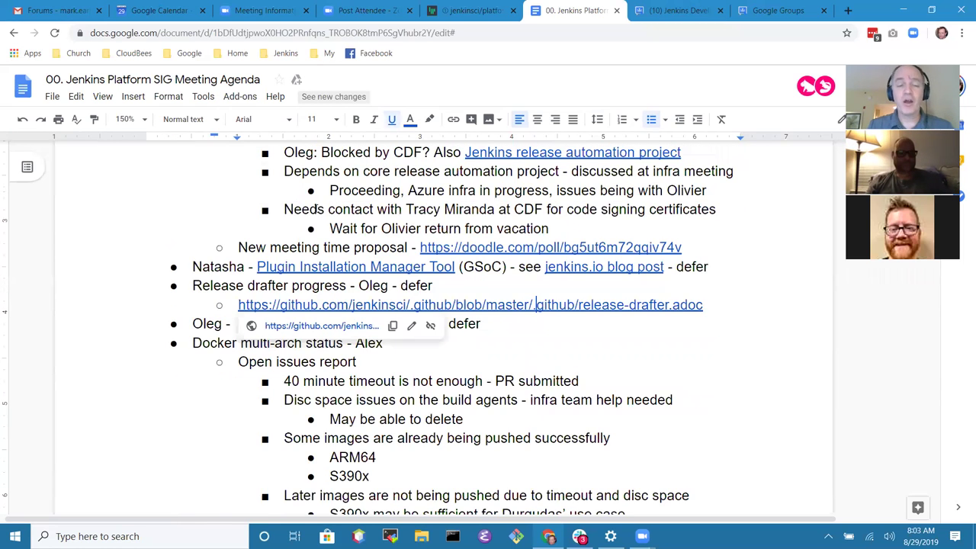
key("End")
key("Down")
key("Down")
key("Down")
key("Down")
key("Down")
key("Down")
key("Down")
key("Down")
key("Down")
key("Down")
key("Down")
key("Down")
key("Down")
key("Down")
key("Down")
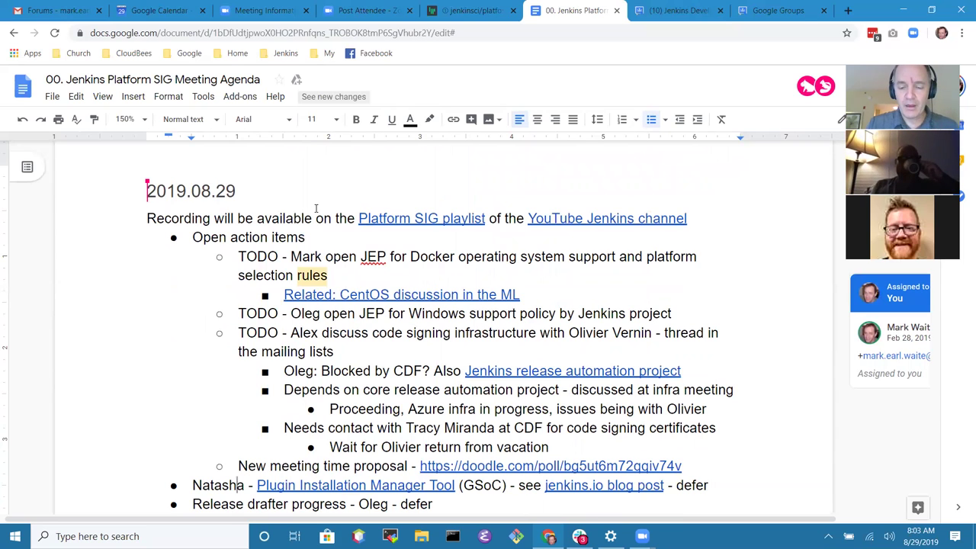
Switch to full screen and move through the TODO items to the code signing TODO
key("F11")
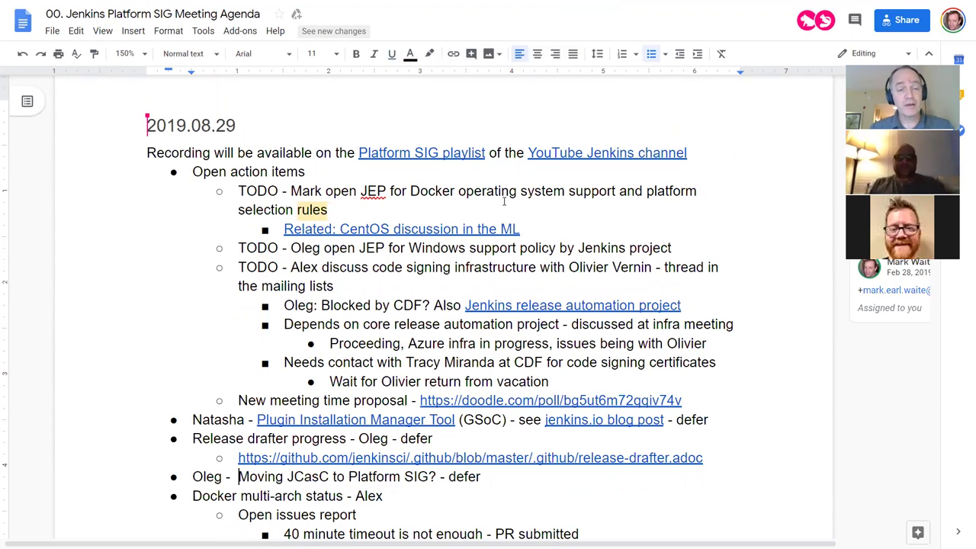
left_click(324, 191)
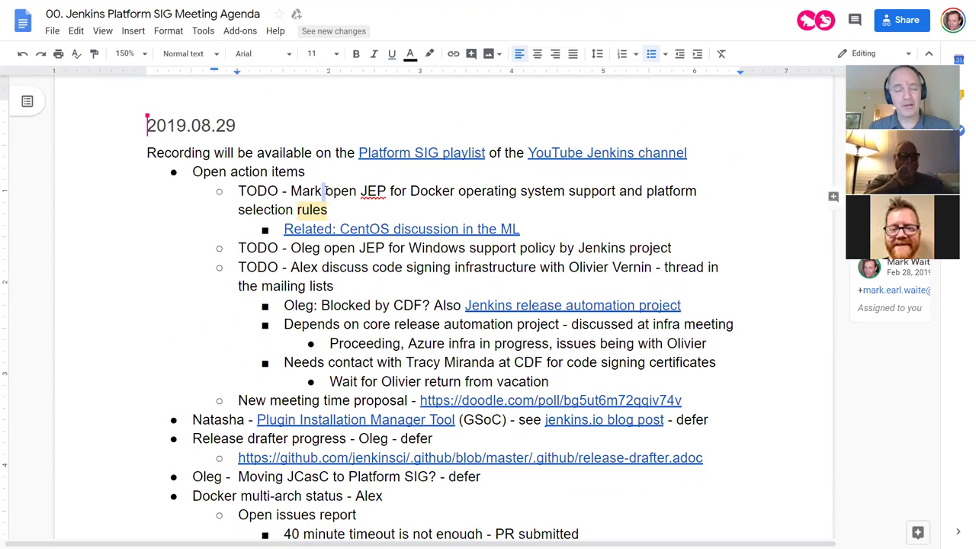
key("ctrl+Left")
key("shift+Down")
key("shift+End")
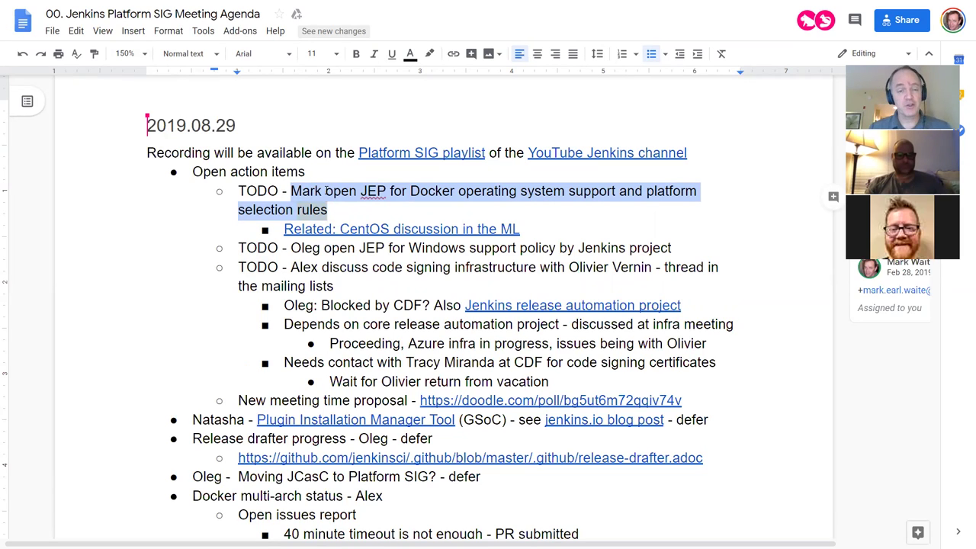
key("Down")
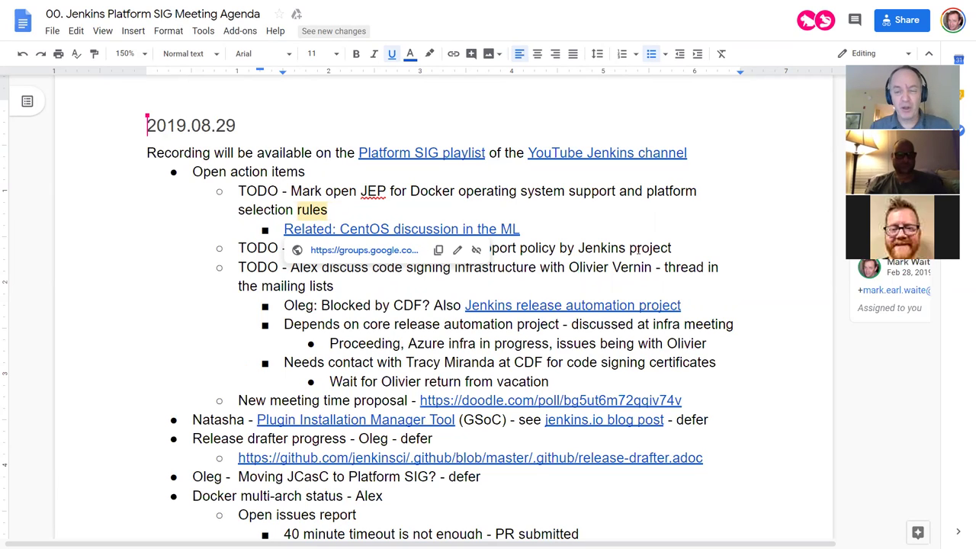
left_click(637, 248)
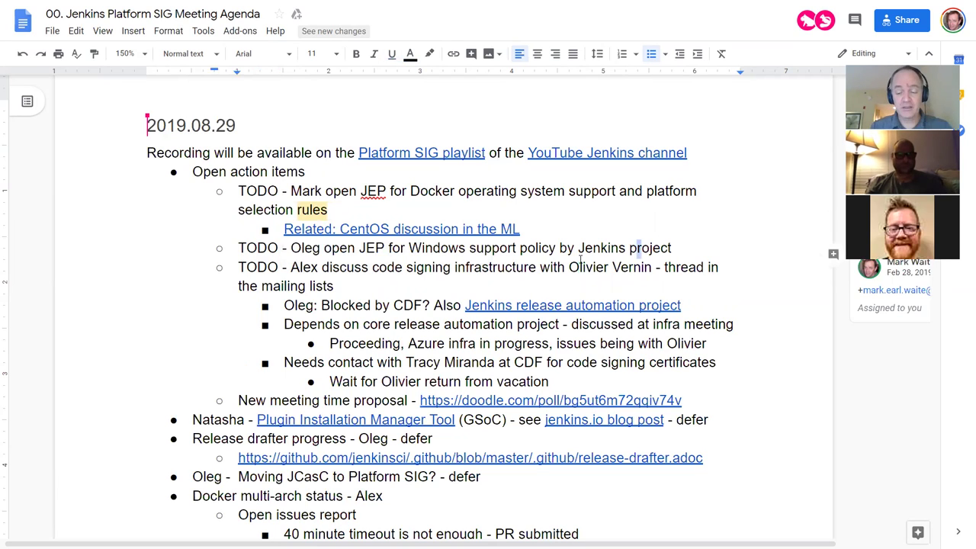
key("Down")
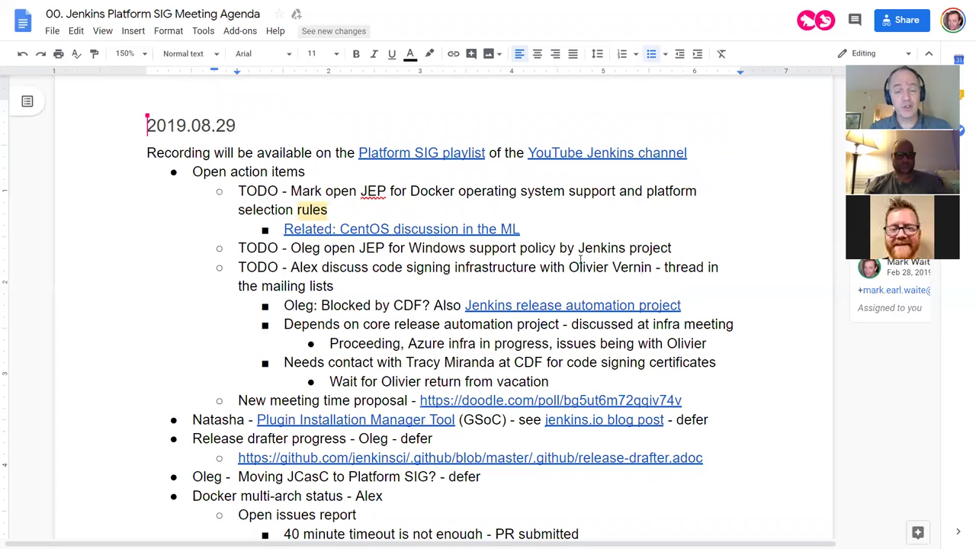
key("ctrl+Left")
key("ctrl+Left")
key("ctrl+Left")
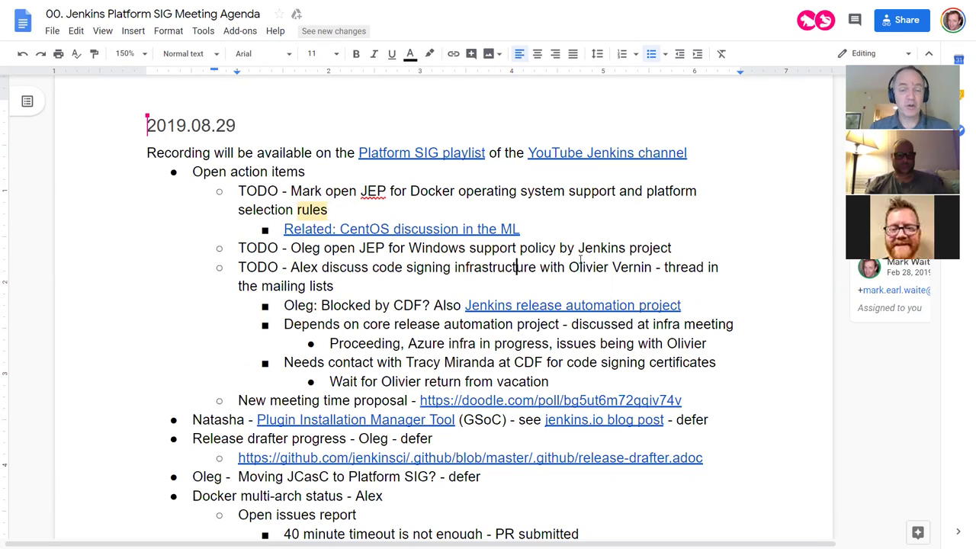
key("Down")
key("Down")
key("Down")
key("Up")
key("Up")
key("Up")
key("Down")
key("Down")
key("Down")
key("Down")
key("Down")
key("Down")
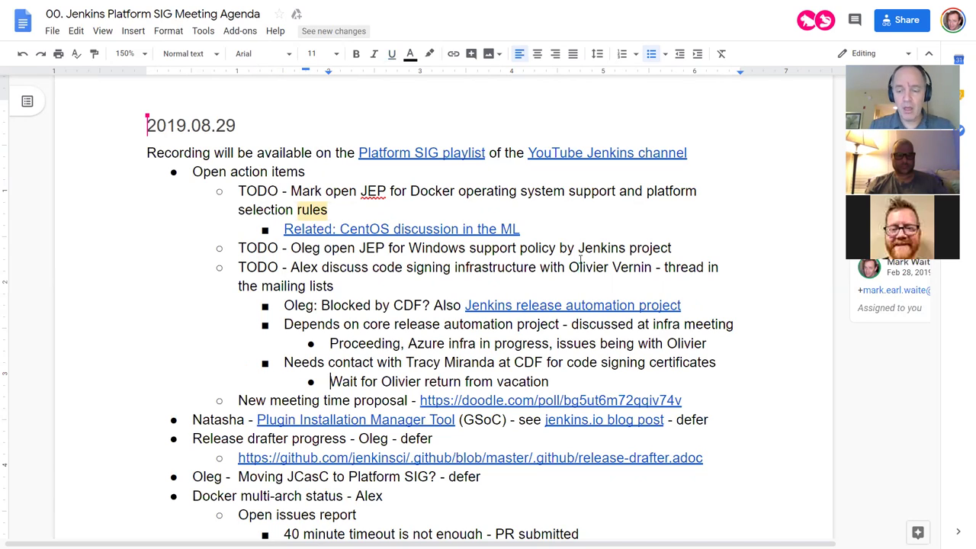
Below the vacation note, add the outdented item 'Open an issue on the GitHub repo and wait for CDF action'
key("End")
key("Return")
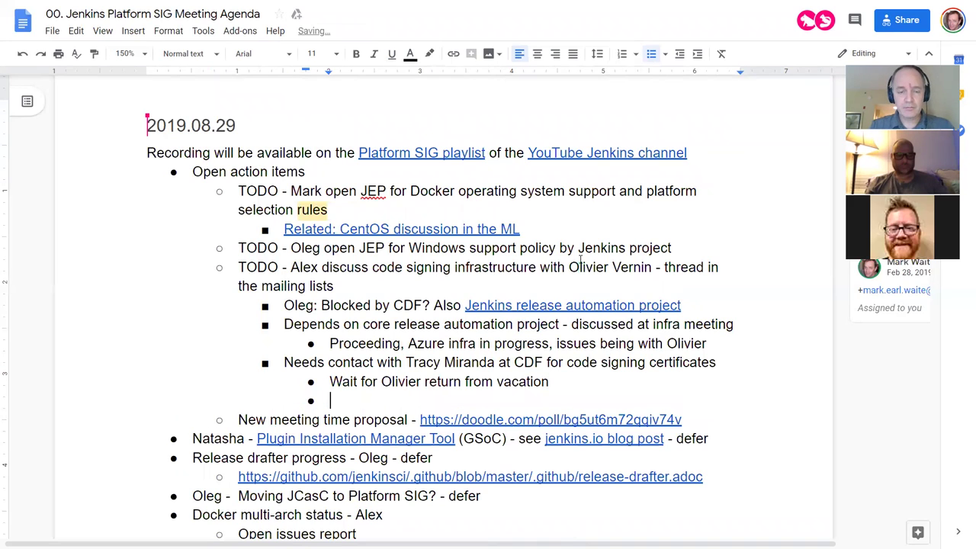
key("shift+Tab")
type("Open a")
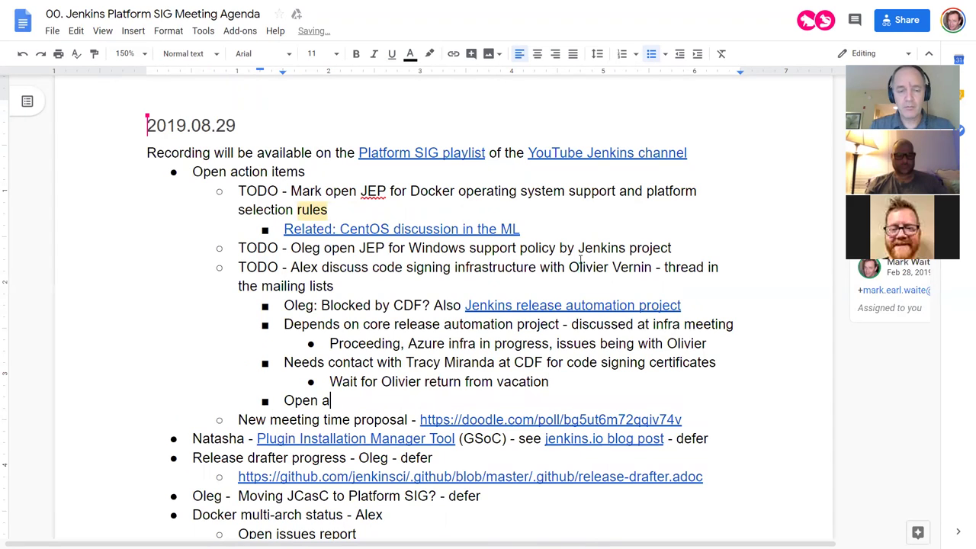
type("n issueo")
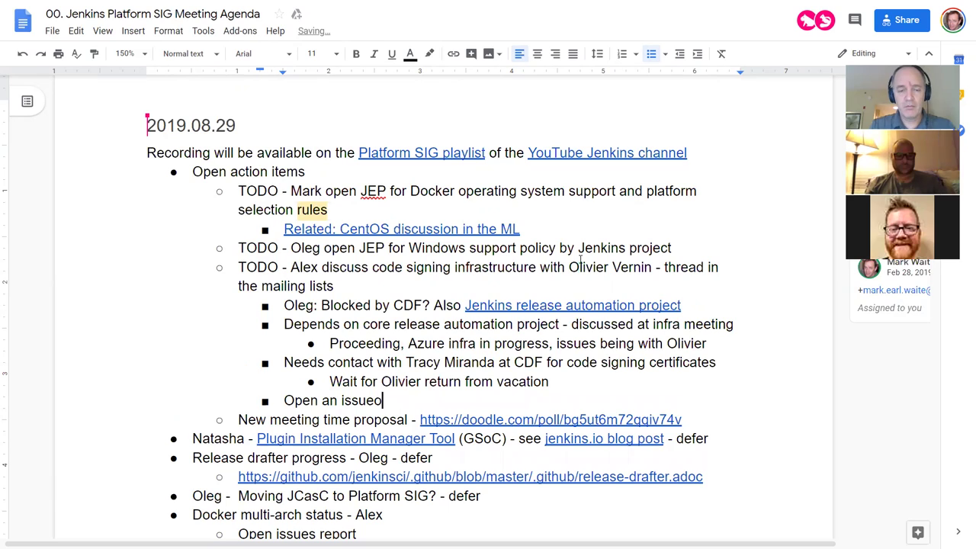
key("BackSpace")
type("on the GitHubrepo an")
key("BackSpace")
key("BackSpace")
key("BackSpace")
key("BackSpace")
key("BackSpace")
key("BackSpace")
type("repo and wan")
key("BackSpace")
type("it for ")
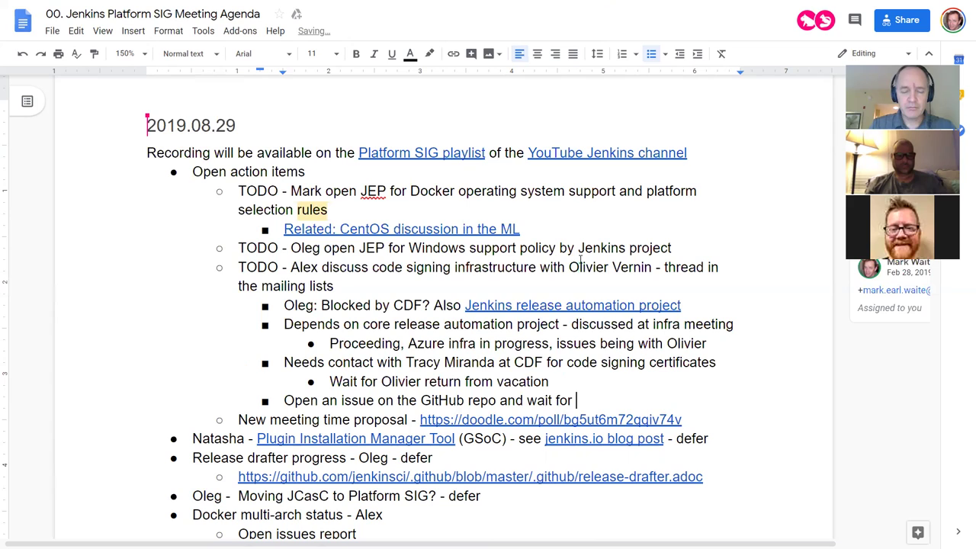
type("CDF action")
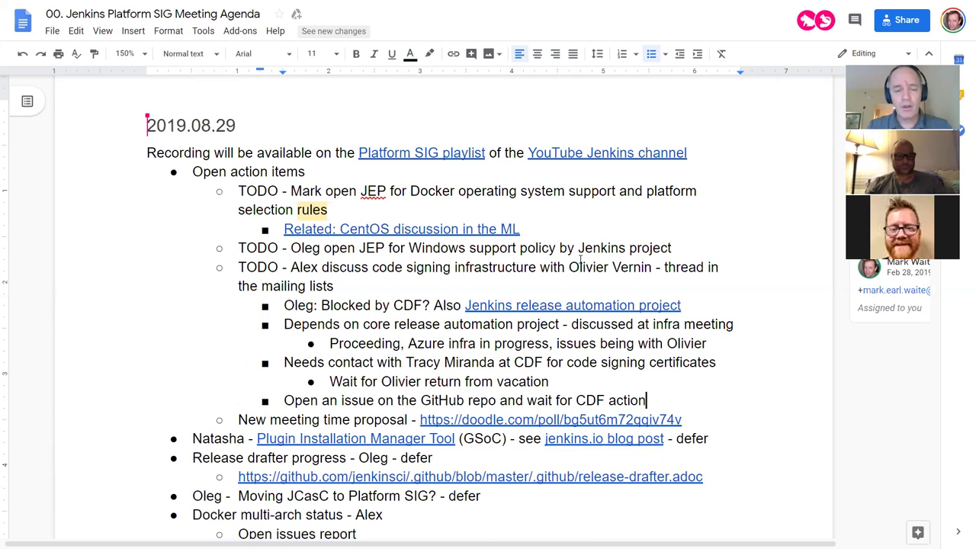
Add an indented 'Done' sub-bullet beneath the GitHub issue item
key("Return")
key("Tab")
type("Done")
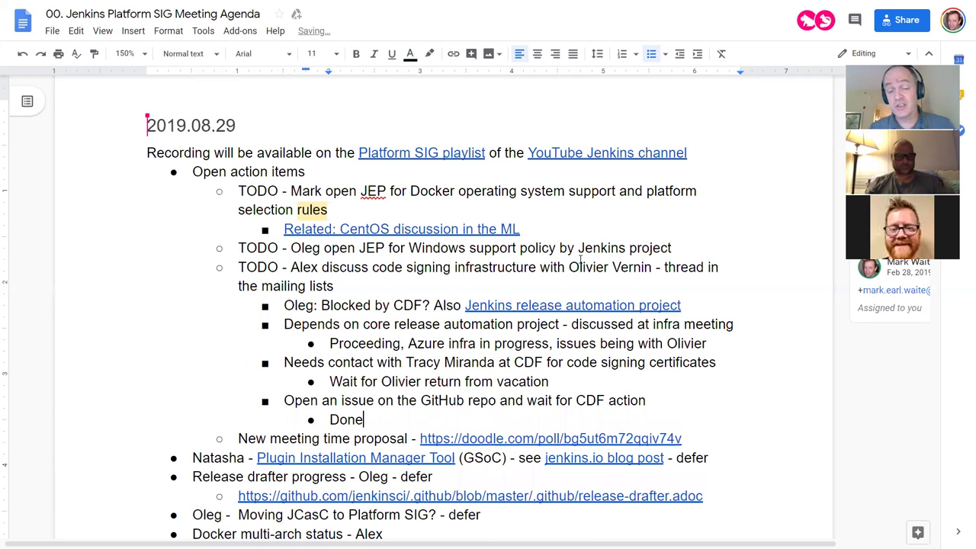
key("Down")
key("ctrl+Left")
key("ctrl+Left")
key("ctrl+Left")
key("ctrl+Left")
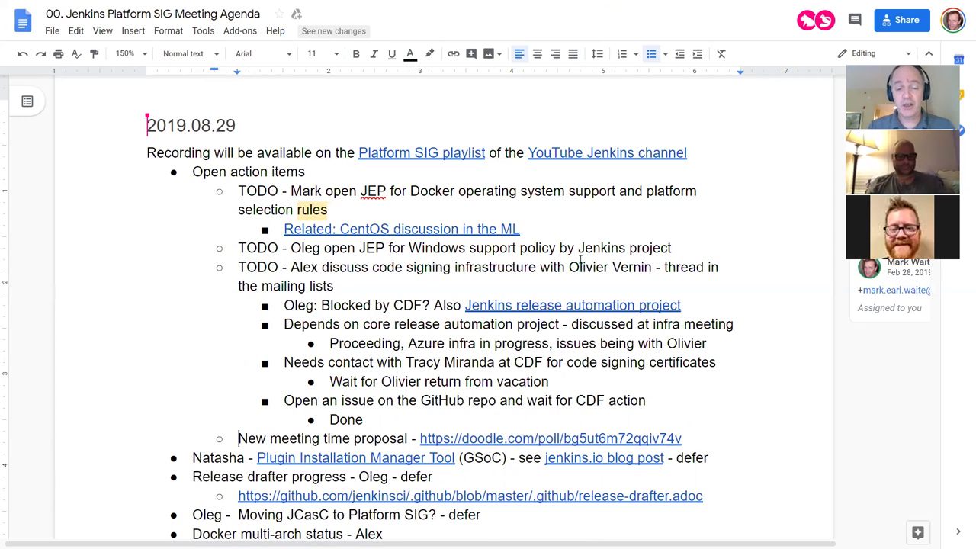
key("ctrl+Right")
key("ctrl+Right")
key("ctrl+Right")
key("ctrl+Right")
key("ctrl+Right")
key("ctrl+Right")
key("ctrl+Right")
key("ctrl+Right")
key("ctrl+Right")
key("ctrl+Right")
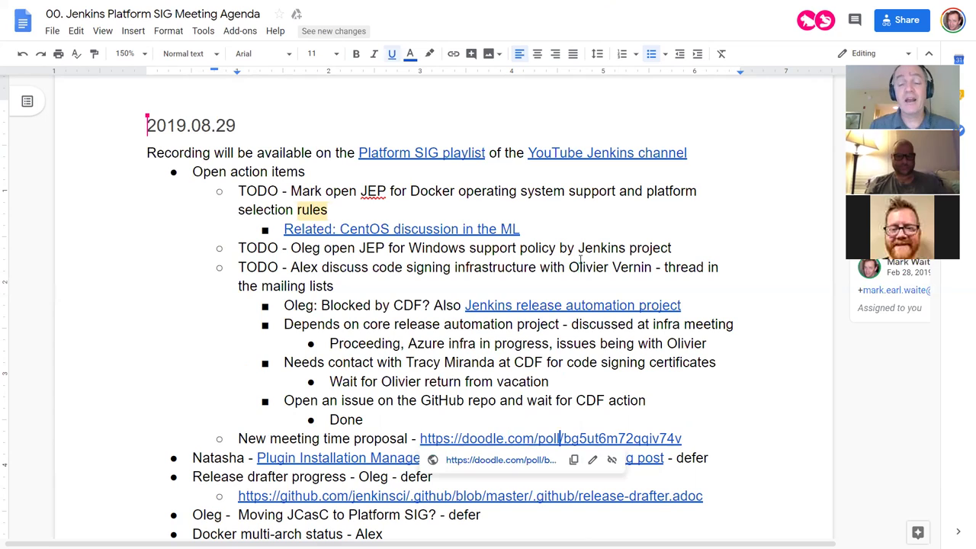
key("ctrl+Right")
key("ctrl+Right")
key("Return")
key("Tab")
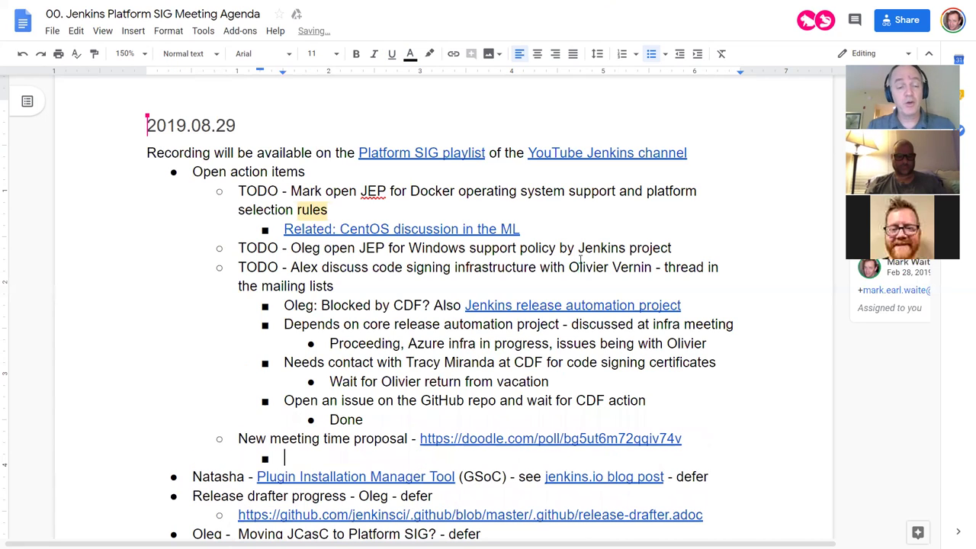
type("Now me")
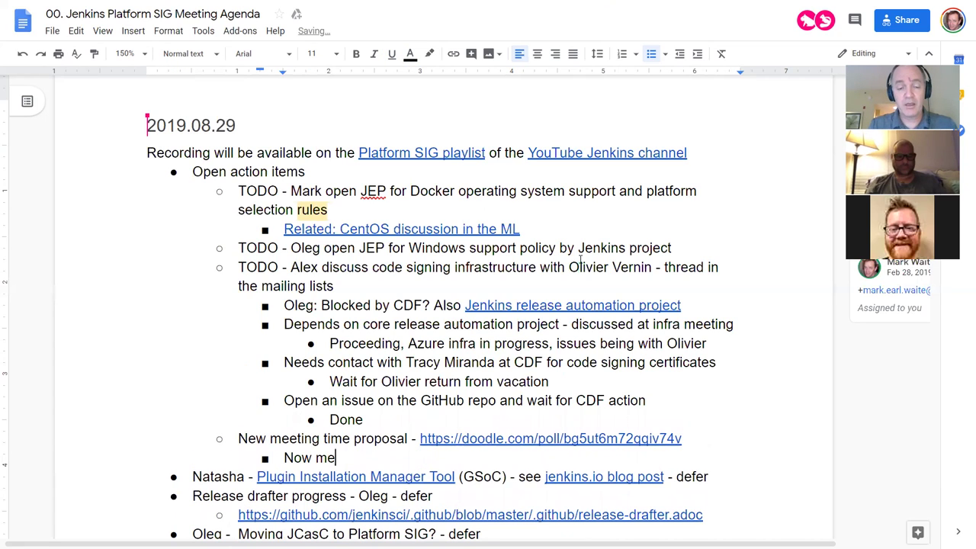
type("eting at new time")
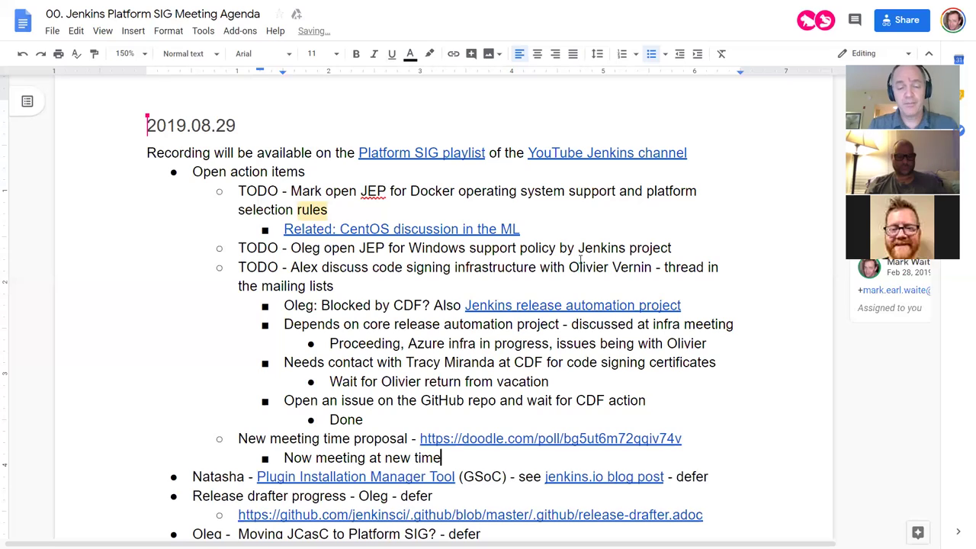
type(", @Mark")
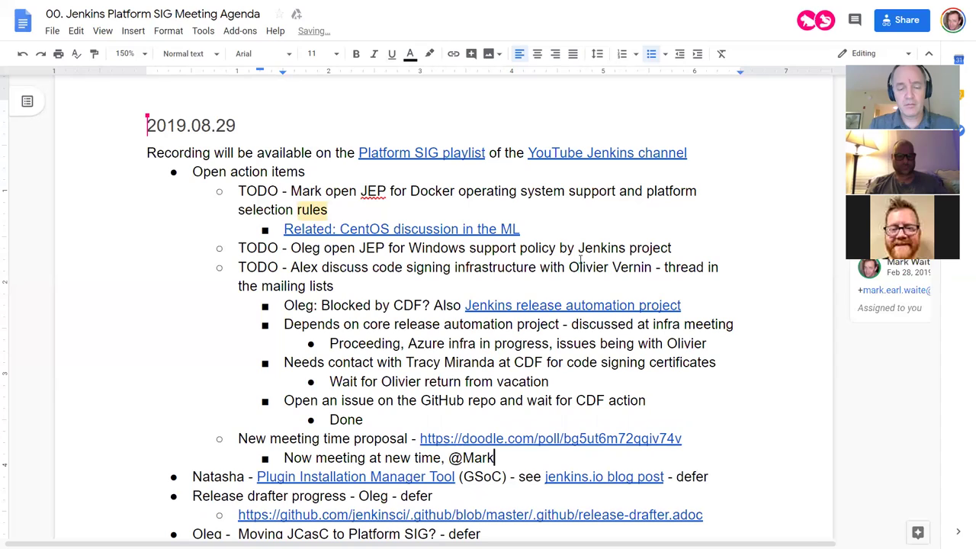
key("BackSpace")
key("BackSpace")
key("BackSpace")
key("BackSpace")
key("BackSpace")
type("Mark to a")
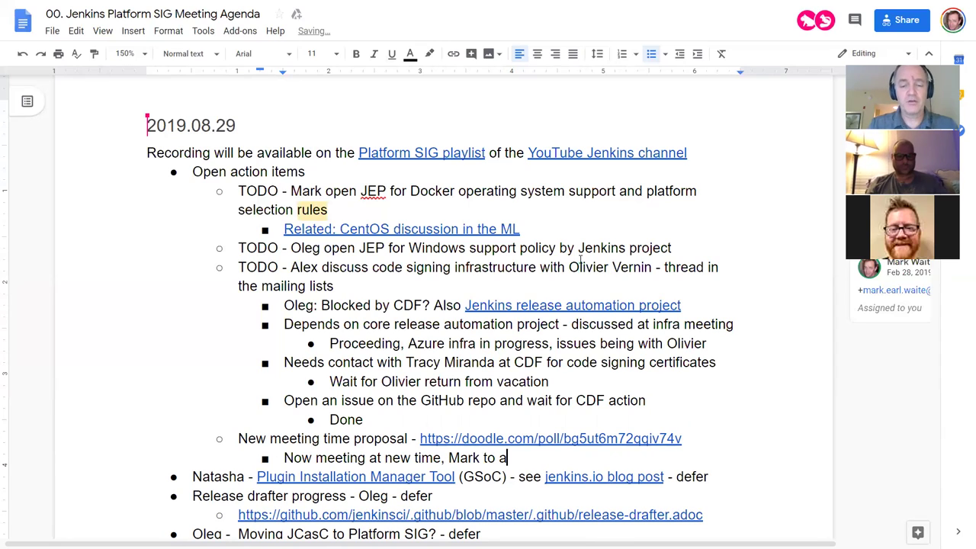
type("nnounce more d")
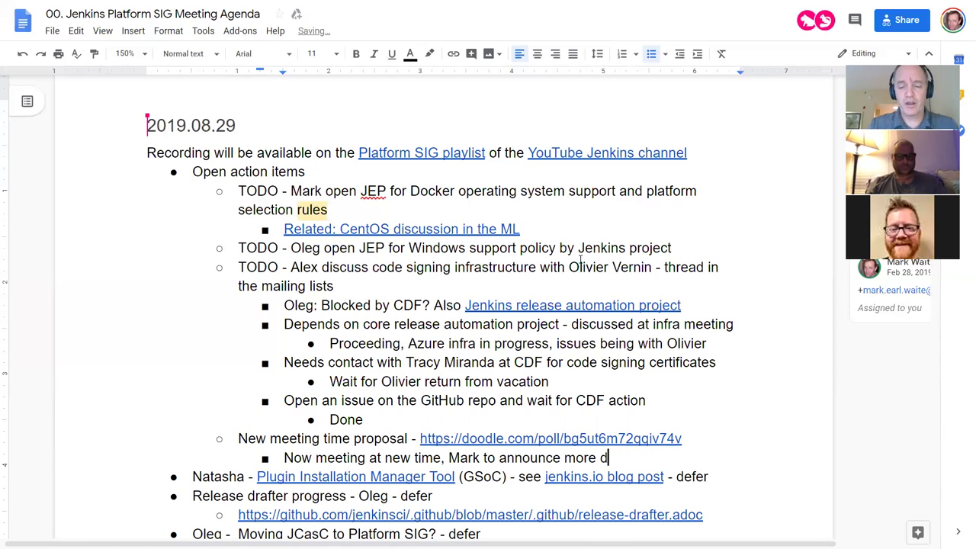
key("BackSpace")
type("widely")
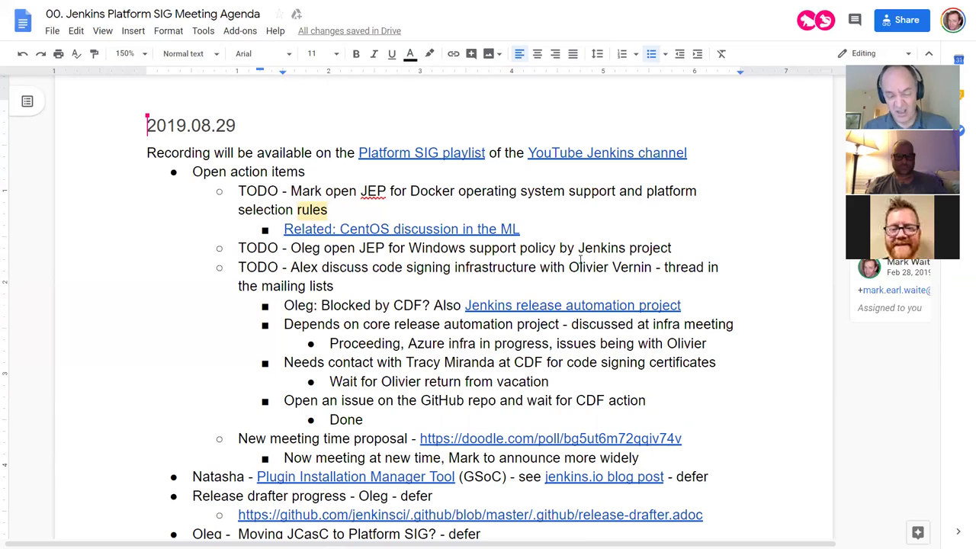
key("Down")
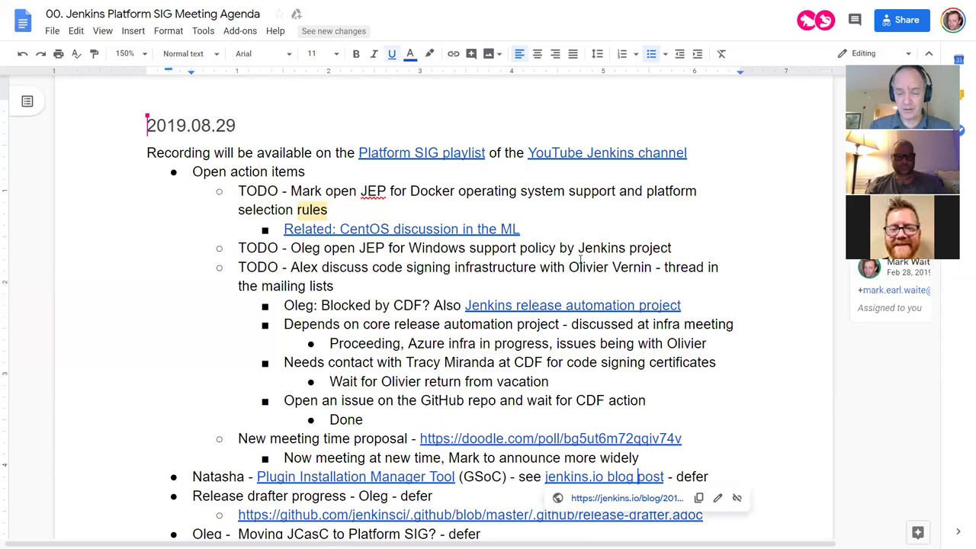
key("Up")
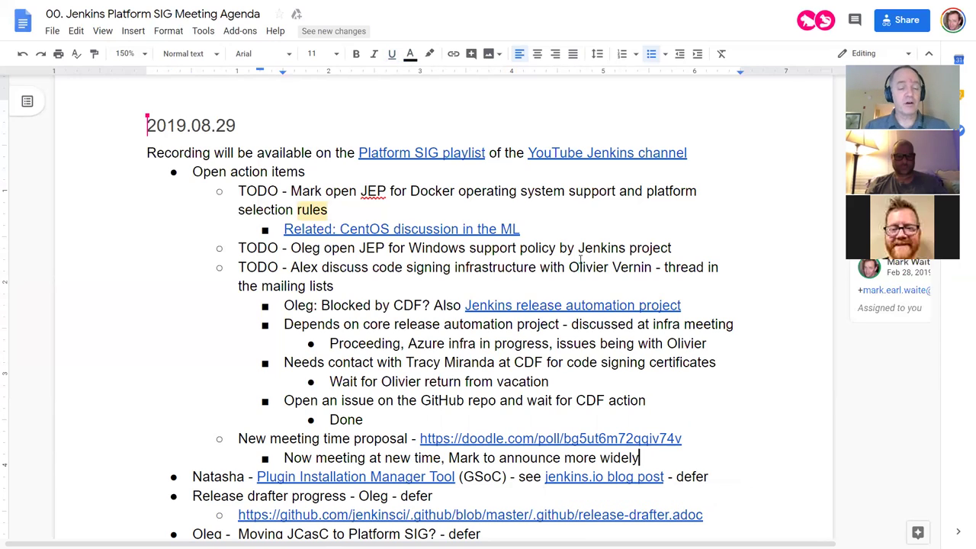
key("Down")
key("ctrl+Left")
key("ctrl+Left")
key("ctrl+Left")
key("ctrl+Left")
key("ctrl+Left")
key("ctrl+Left")
key("ctrl+Left")
key("ctrl+Left")
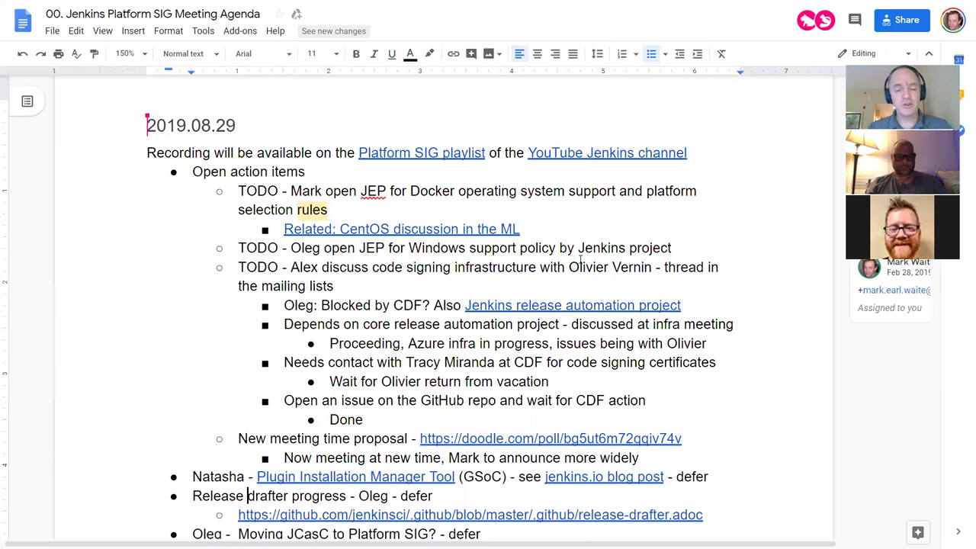
key("Down")
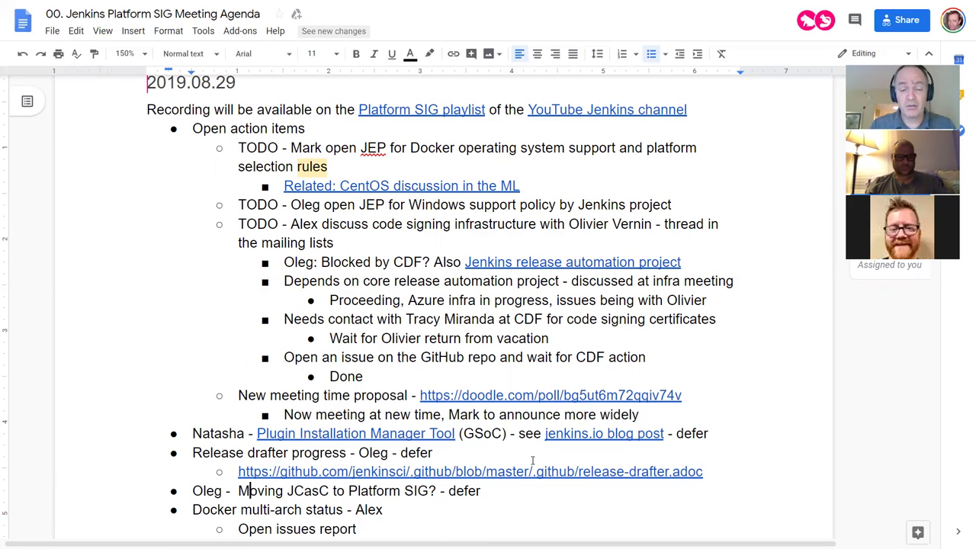
left_click(502, 490)
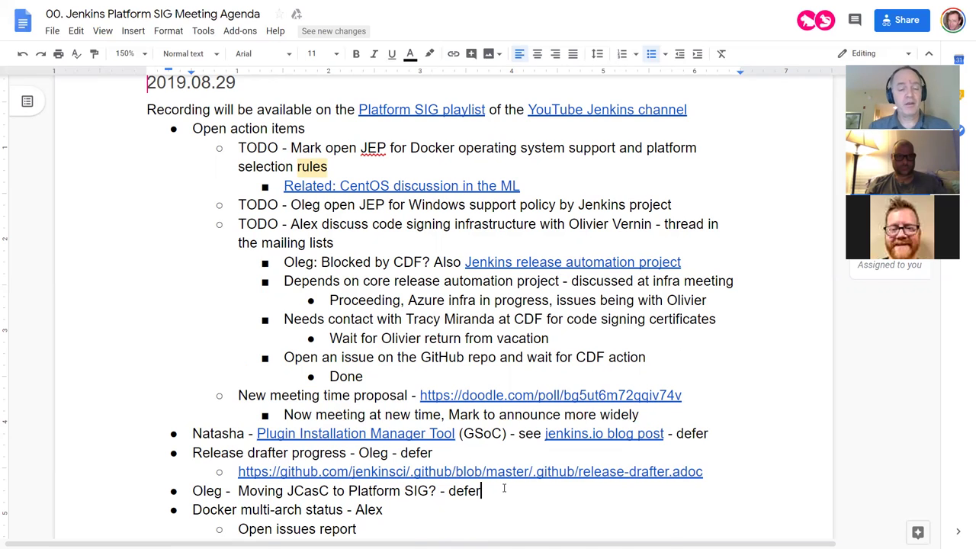
scroll(503, 488, "down", 5)
key("Down")
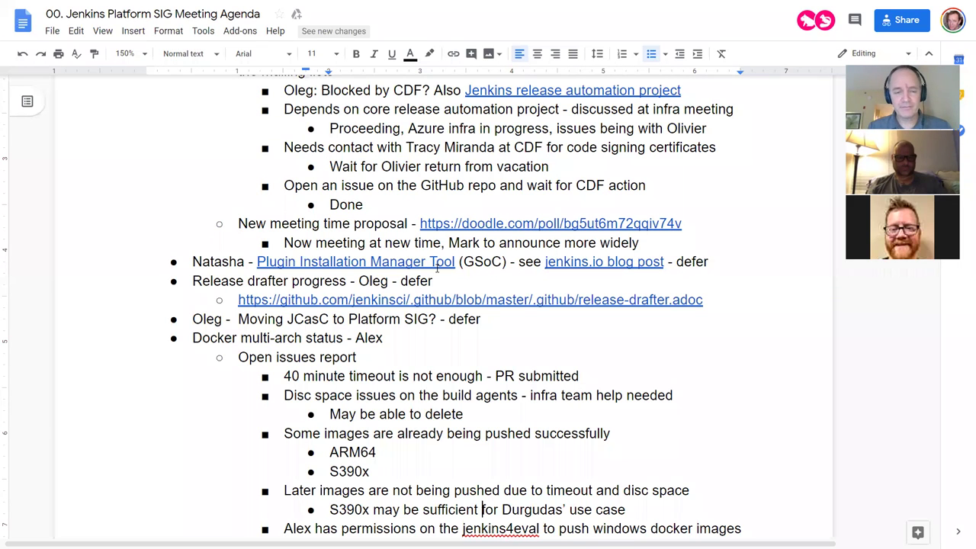
Under Docker multi-arch status, note it is believed complete with merge into the jenkins4eval repository
scroll(437, 265, "down", 3)
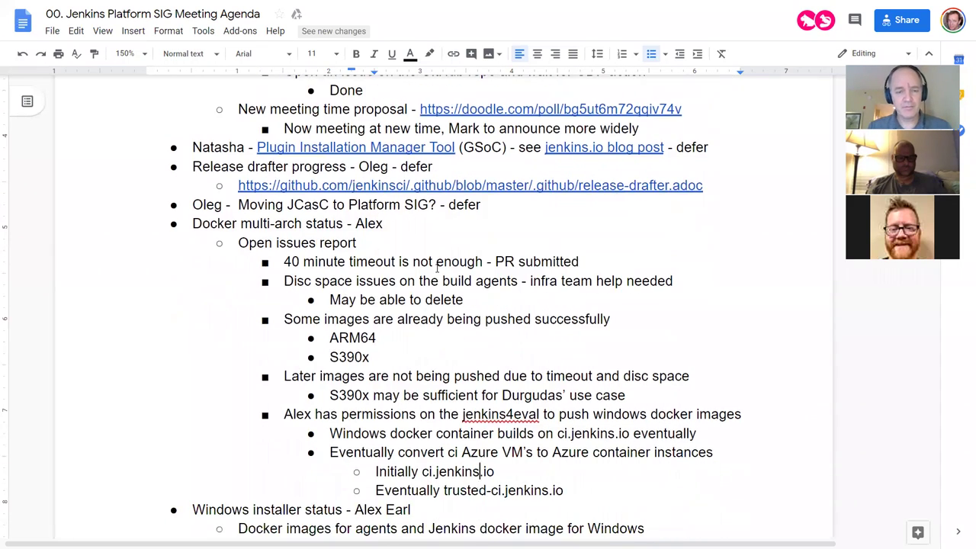
key("Up")
key("Up")
key("Up")
key("Up")
key("Up")
key("Up")
key("Up")
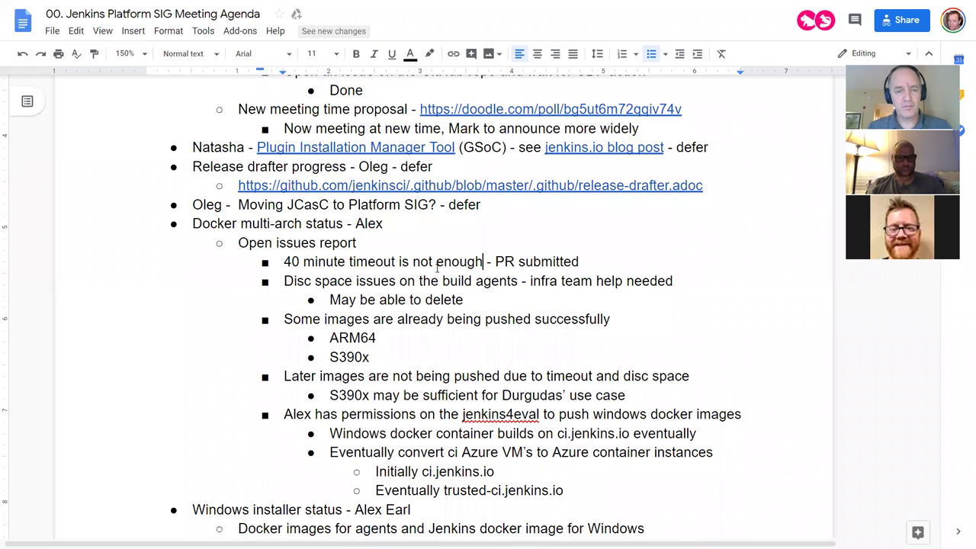
key("Return")
key("Tab")
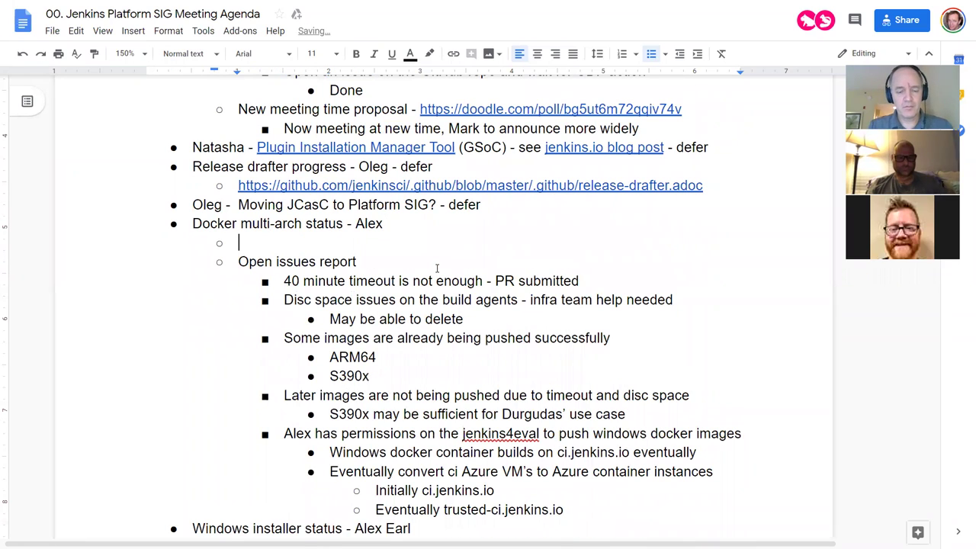
type("Believed comp")
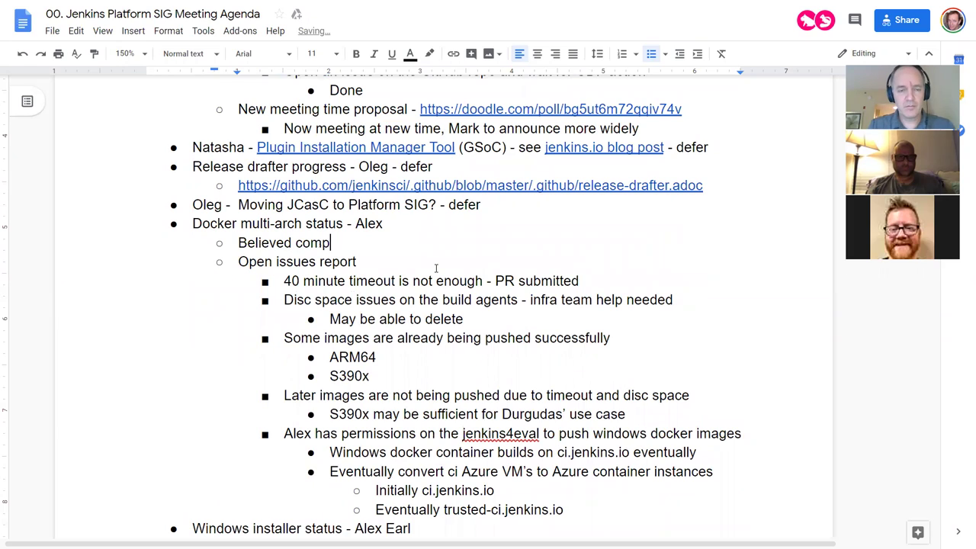
type("lete wd complete with mereg ")
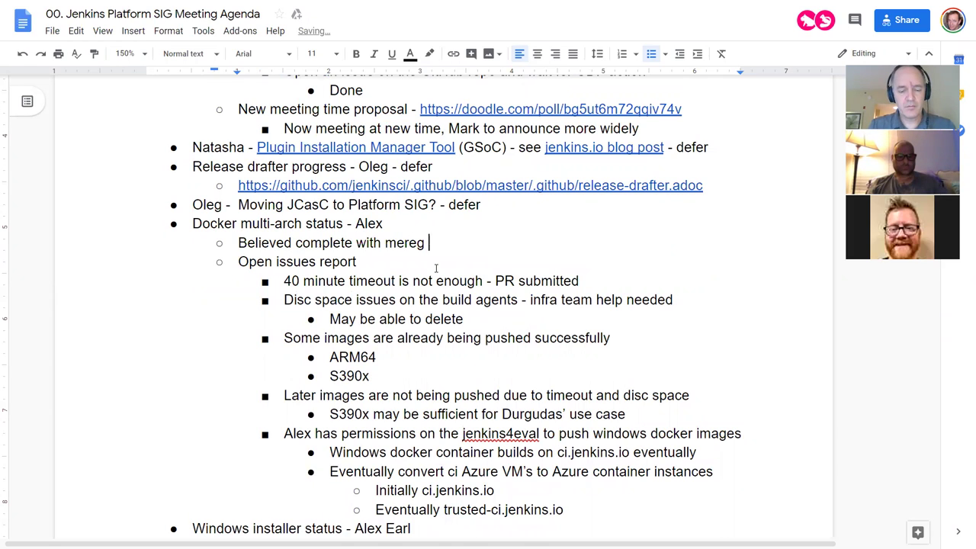
type("into jenkins2")
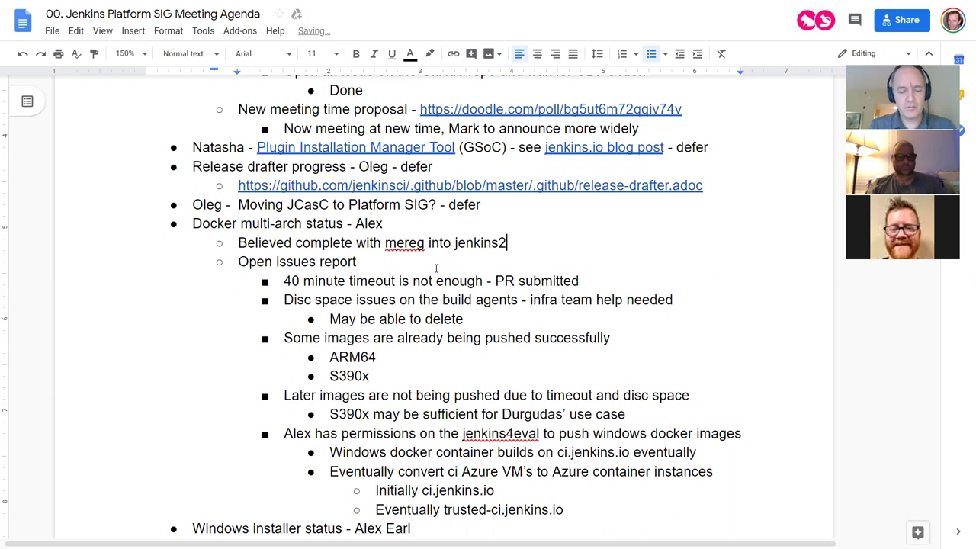
key("BackSpace")
type("4eval reposi")
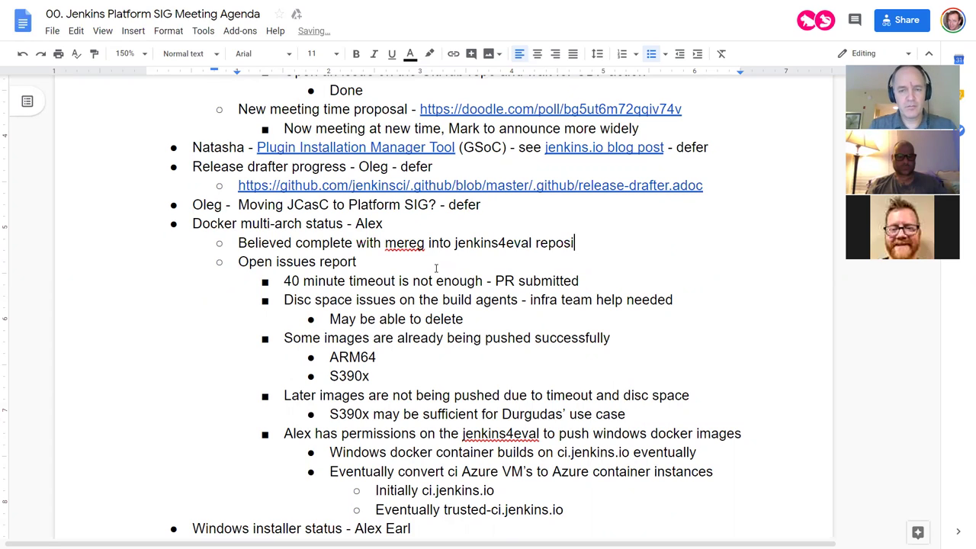
type("tory")
key("Left")
key("ctrl+shift+Left")
type("merge")
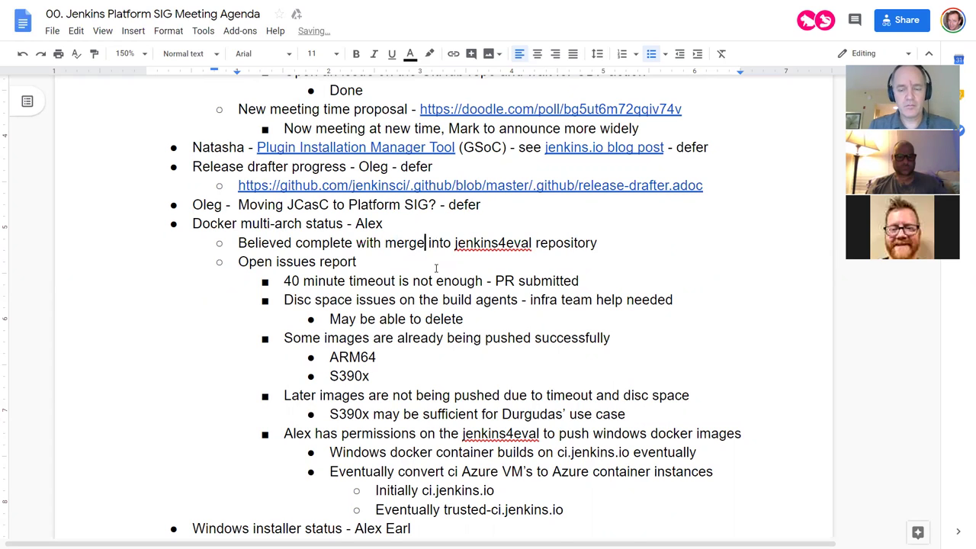
key("ctrl+Right")
key("ctrl+Right")
Add sub-items 'Need feedback on images from people' and 'After feedback, then merge to jenkins repository'
key("Return")
key("Tab")
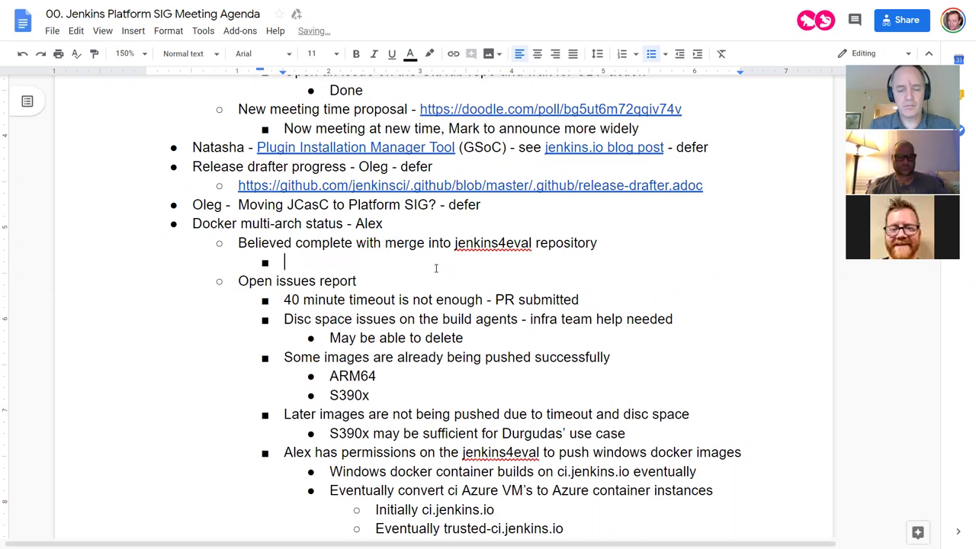
type("Need feedback on images from people")
key("Return")
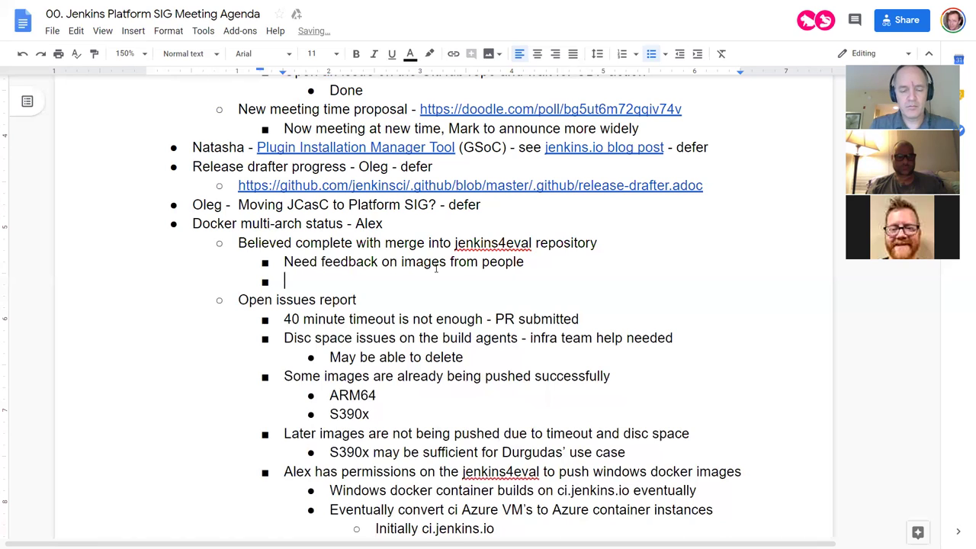
type("After feedbac")
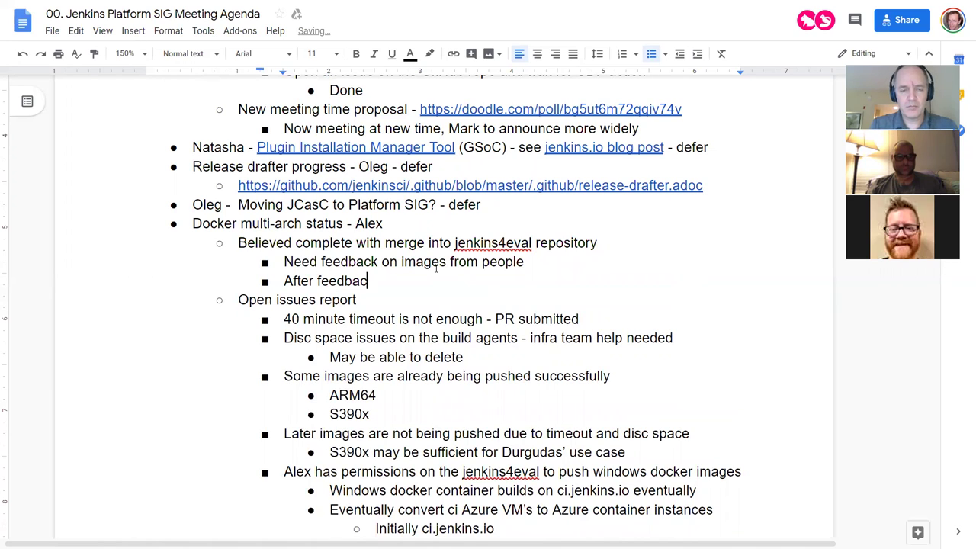
type("k, then merge to")
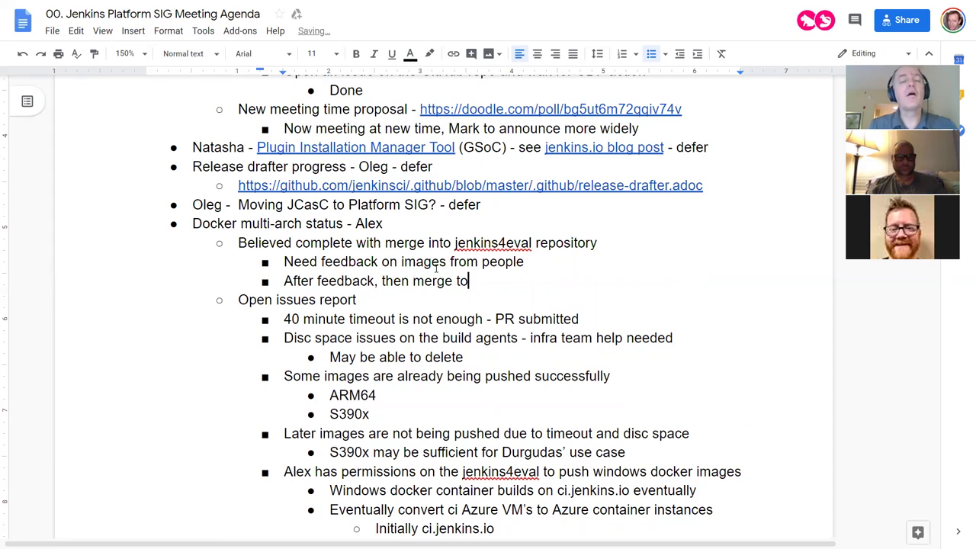
type(" trusted")
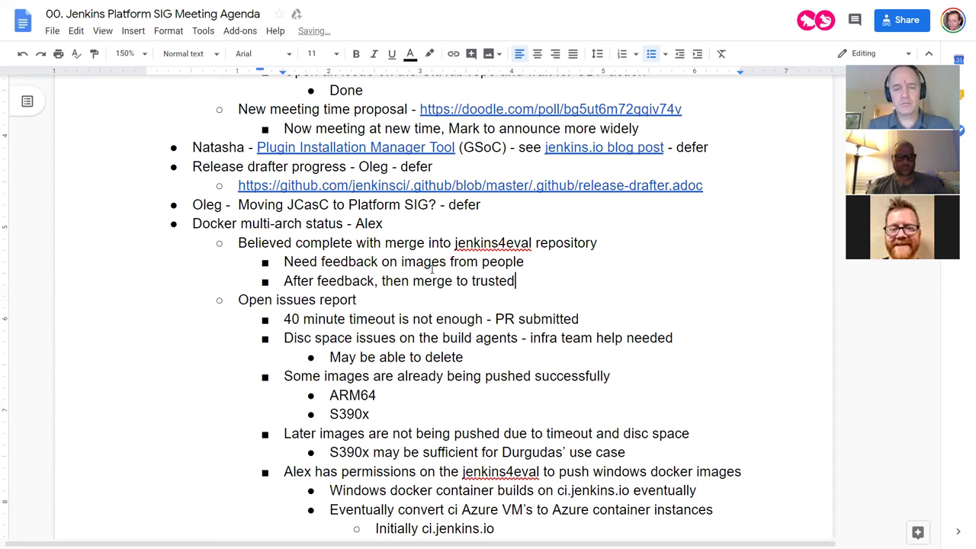
key("ctrl+BackSpace")
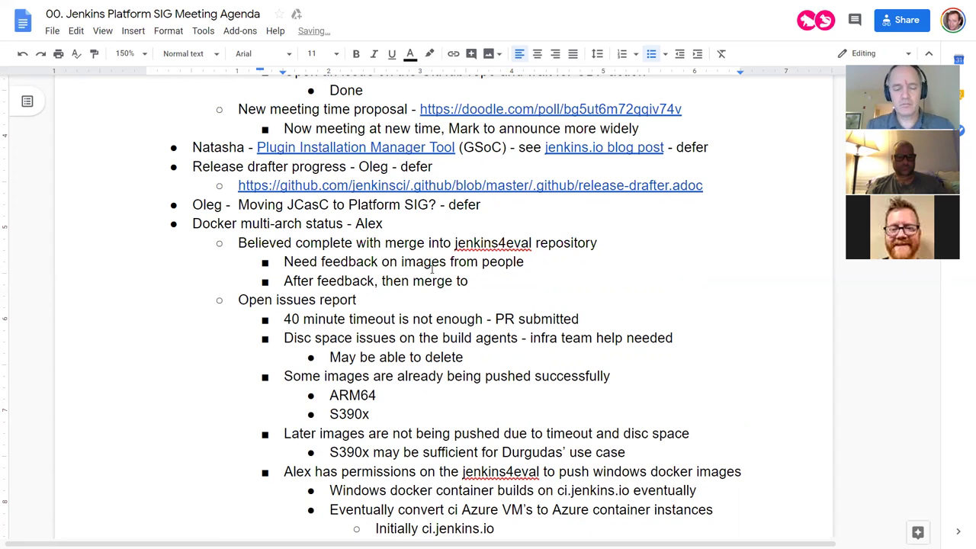
type("upstream")
key("ctrl+BackSpace")
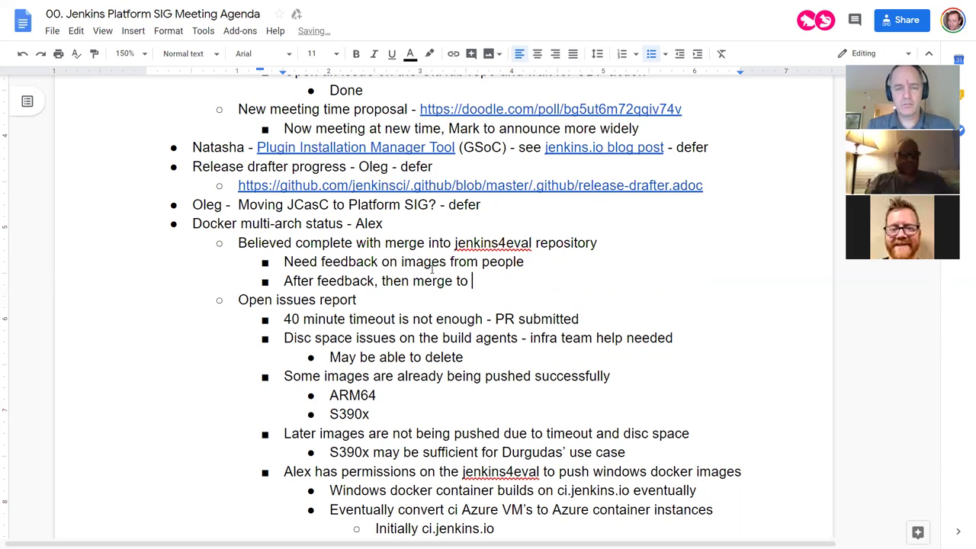
type("jenkins reposi")
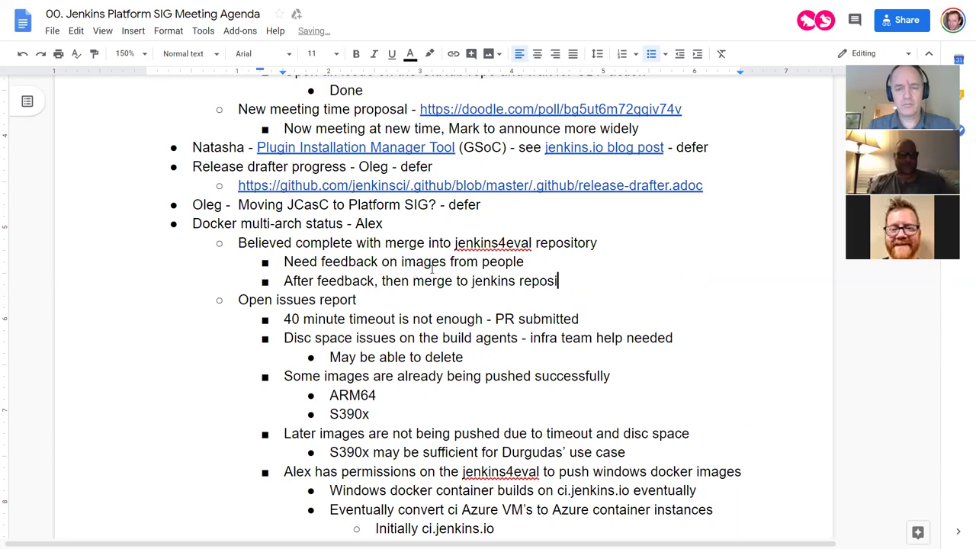
type("tory")
Add a sub-item noting a contributor has additional work changing some naming
key("Return")
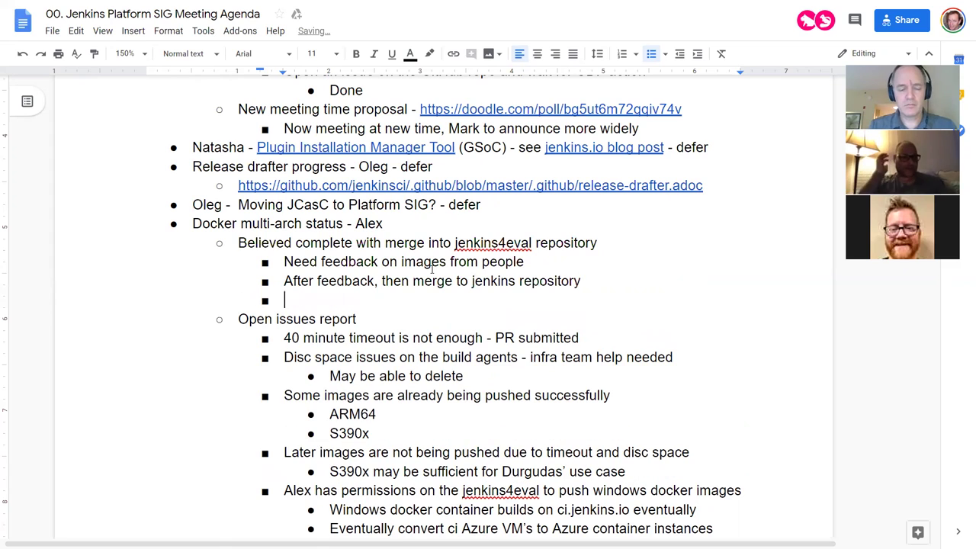
type("Marky has ")
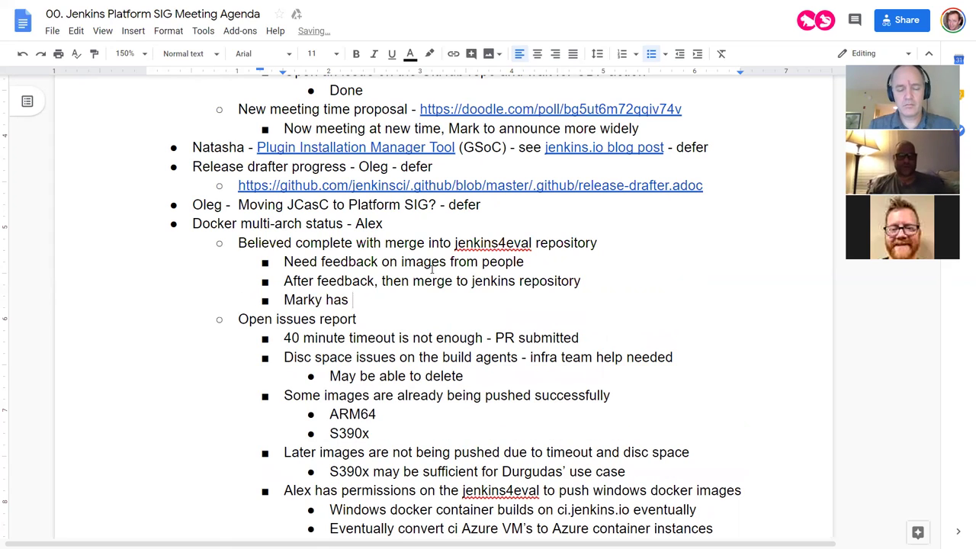
type("some additon")
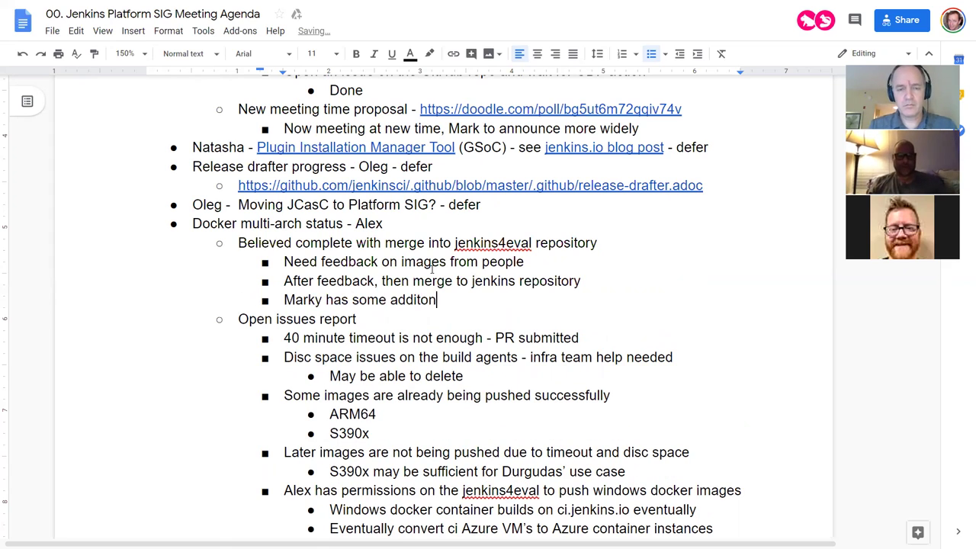
key("BackSpace")
key("BackSpace")
type("ional work ")
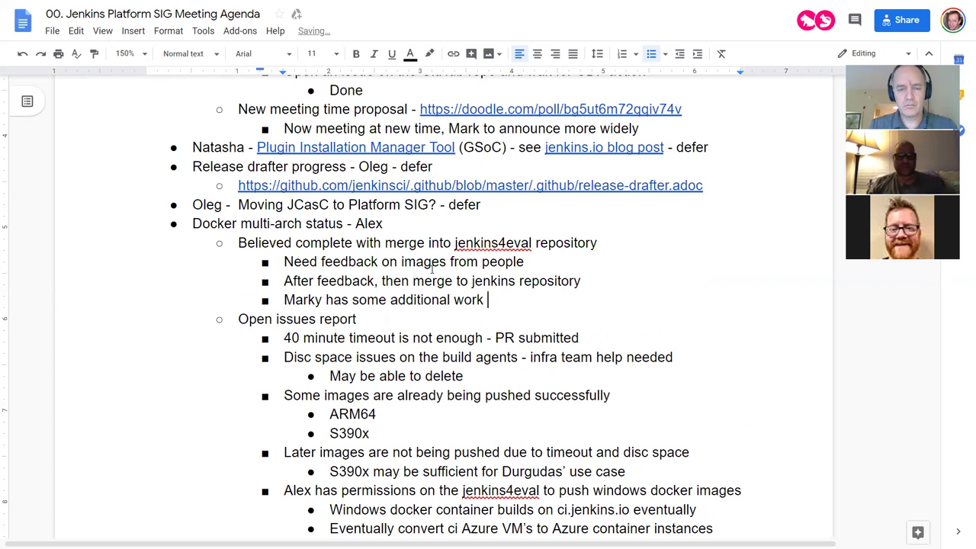
type("changing some")
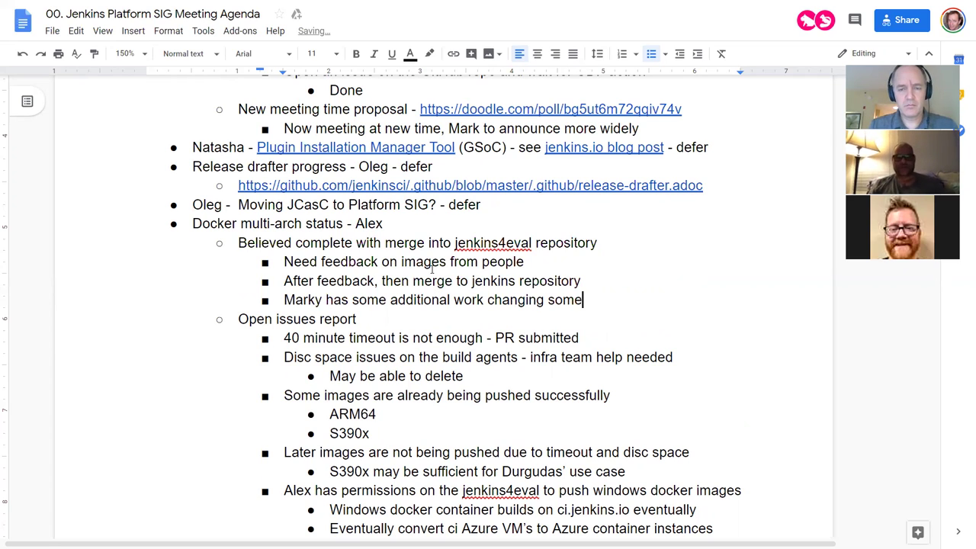
type(" naming")
Under the naming note, add a nested point on discussed legacy naming fixes with a contributor
key("Return")
key("Tab")
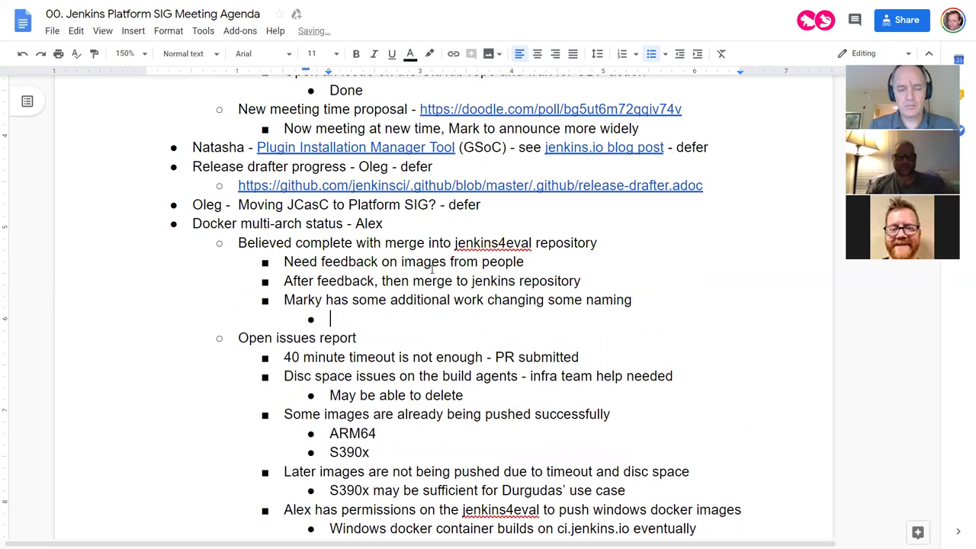
type("Discussed nami")
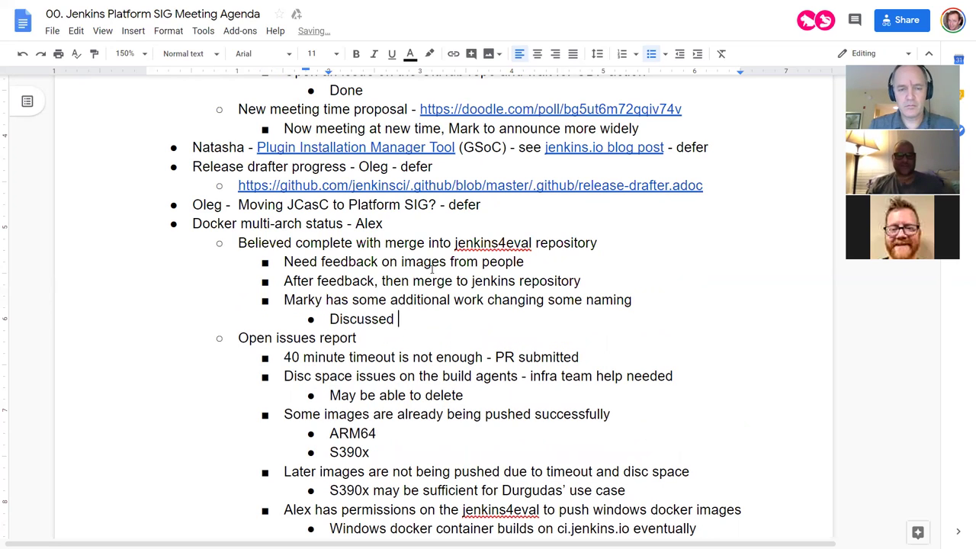
key("BackSpace")
key("BackSpace")
key("BackSpace")
key("BackSpace")
type("leaacy nmam")
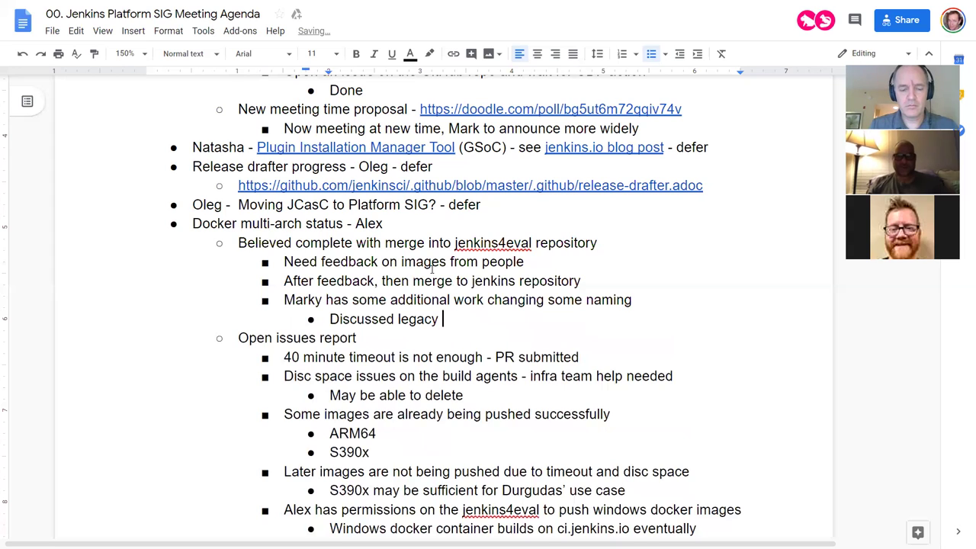
key("BackSpace")
key("BackSpace")
key("BackSpace")
type("na")
key("BackSpace")
key("BackSpace")
type("naming fi")
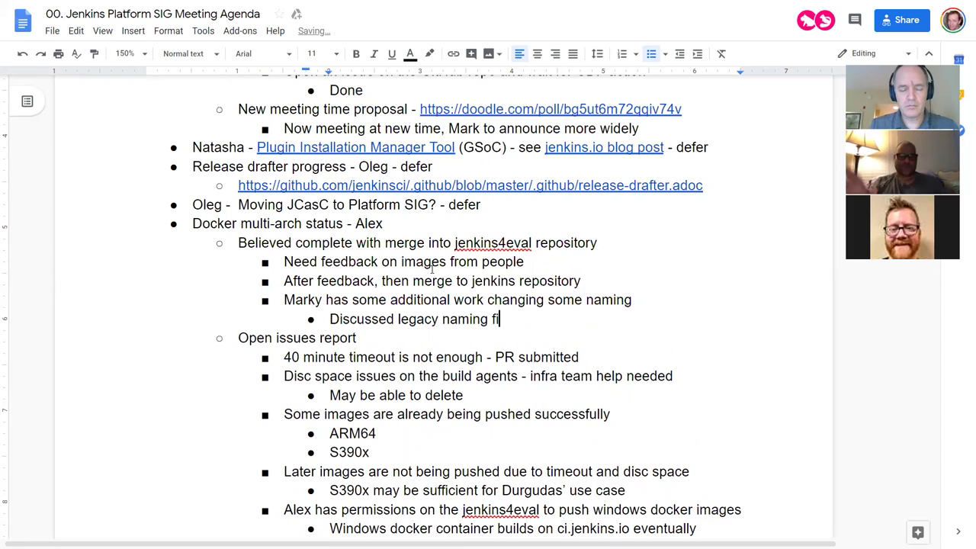
type("xes with Oleg")
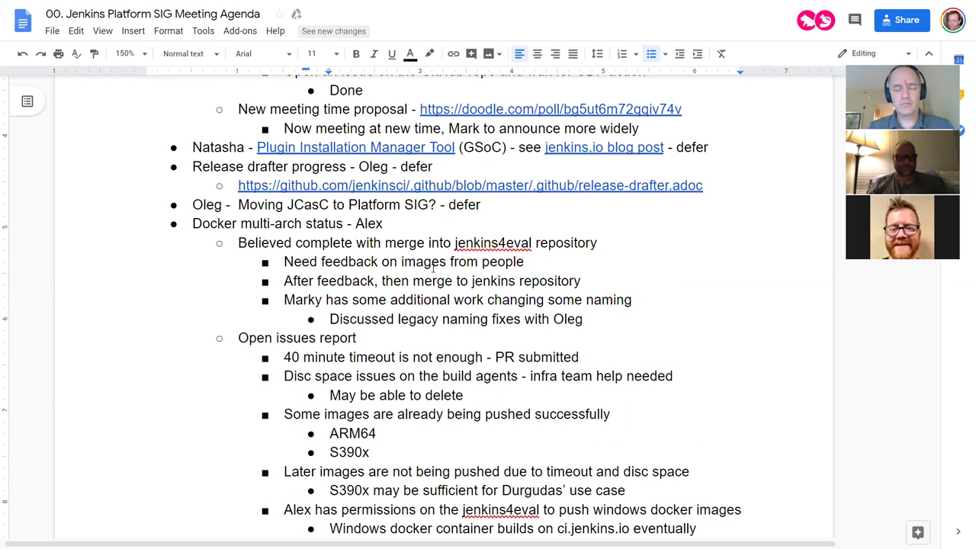
Add the nested point 'Needed, many places that need to be changed'
key("Return")
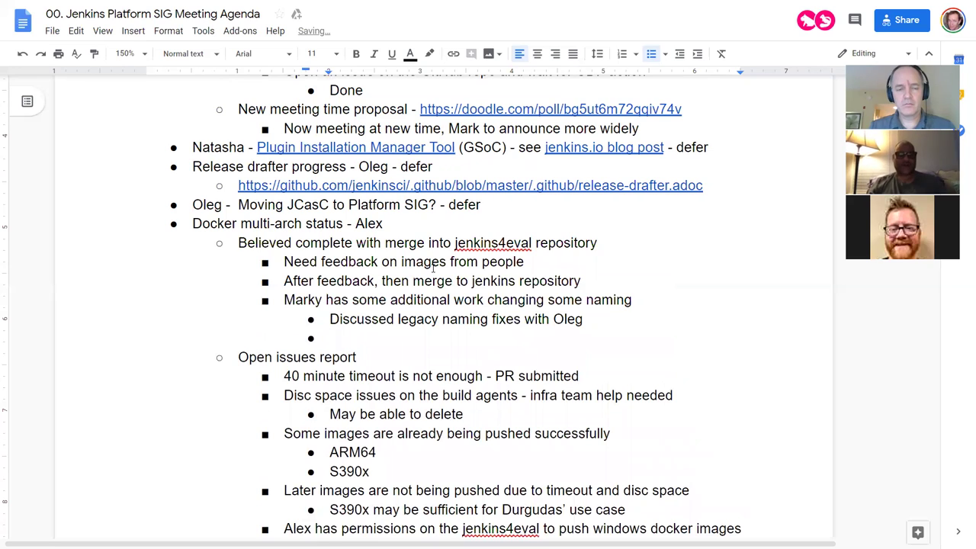
type("Needed and a positive")
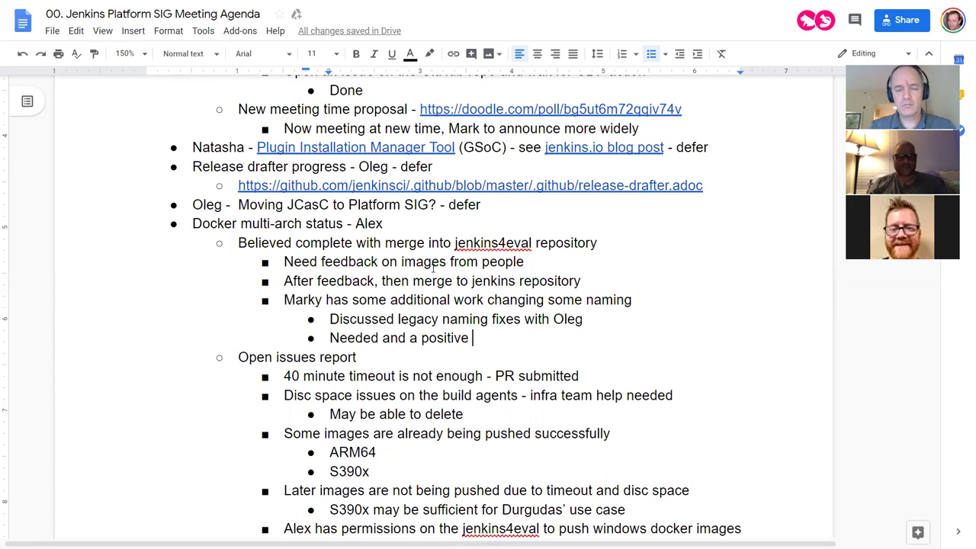
key("BackSpace")
key("BackSpace")
key("BackSpace")
key("BackSpace")
key("BackSpace")
key("BackSpace")
key("BackSpace")
key("BackSpace")
key("BackSpace")
key("BackSpace")
key("BackSpace")
key("BackSpace")
key("BackSpace")
key("BackSpace")
key("BackSpace")
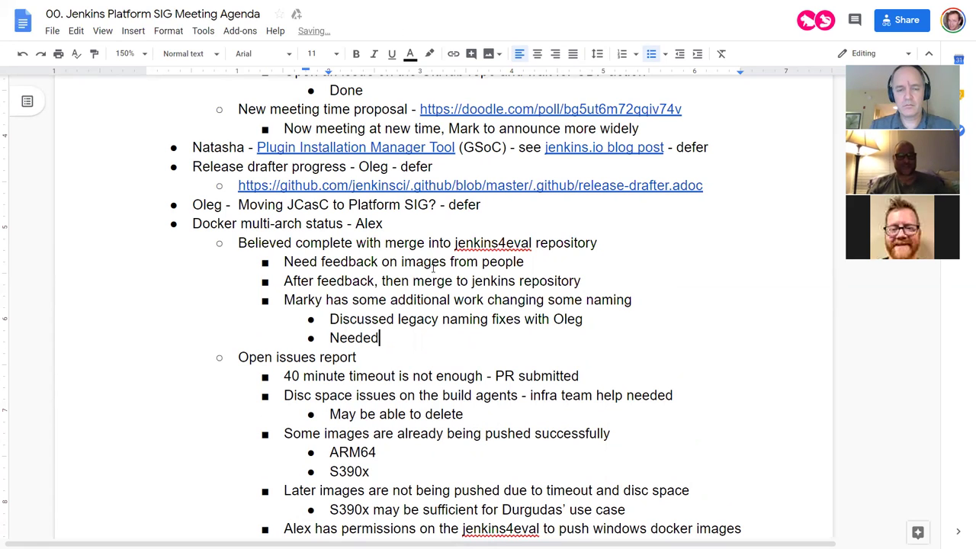
type(", many places that ne")
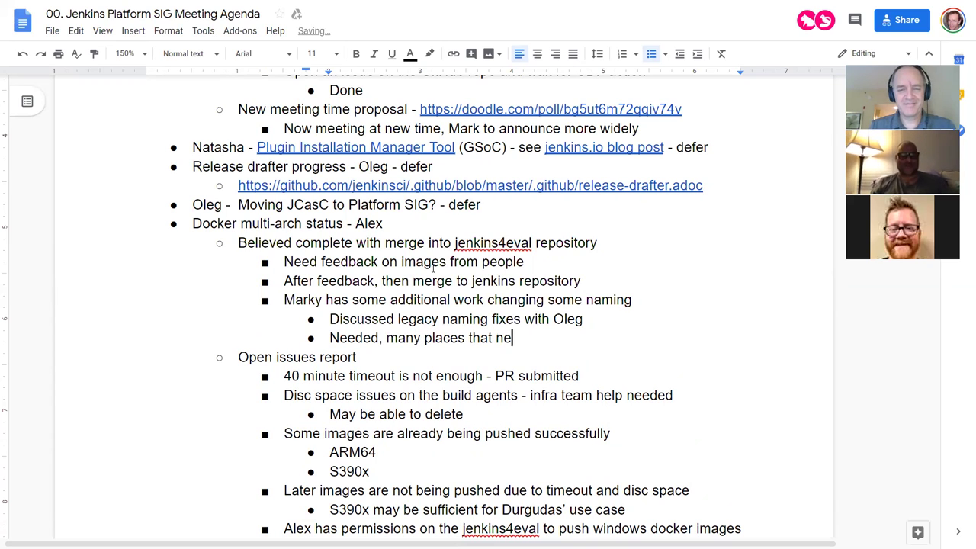
type("ed to be changed")
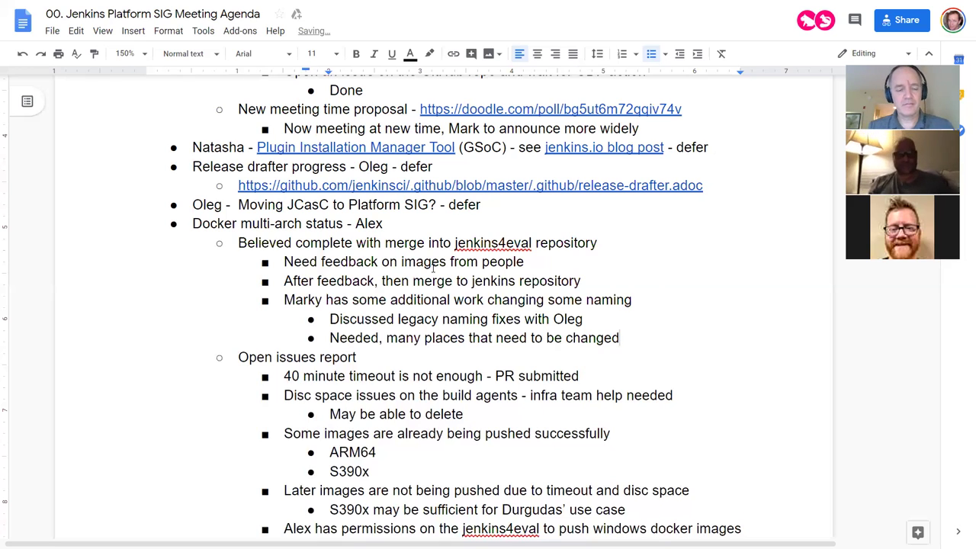
Add the outdented item 'Windows changes for docker repositories should be tidy for slave to agent name'
key("Return")
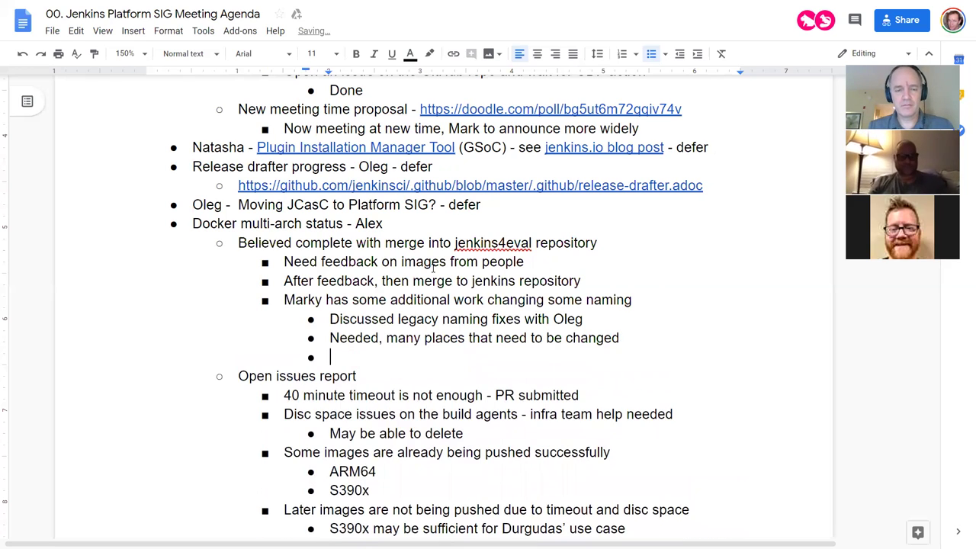
key("shift+Tab")
type("Windows changes")
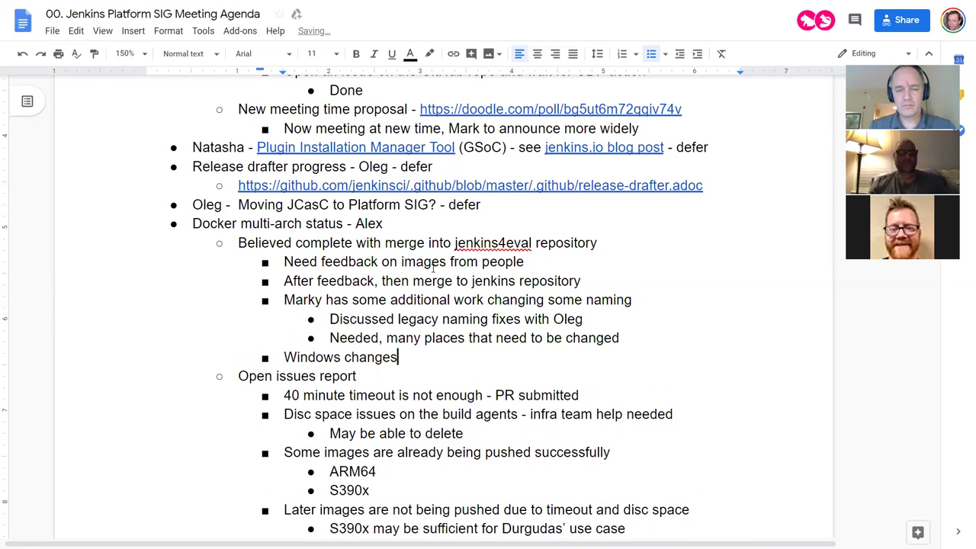
type(" for docker ")
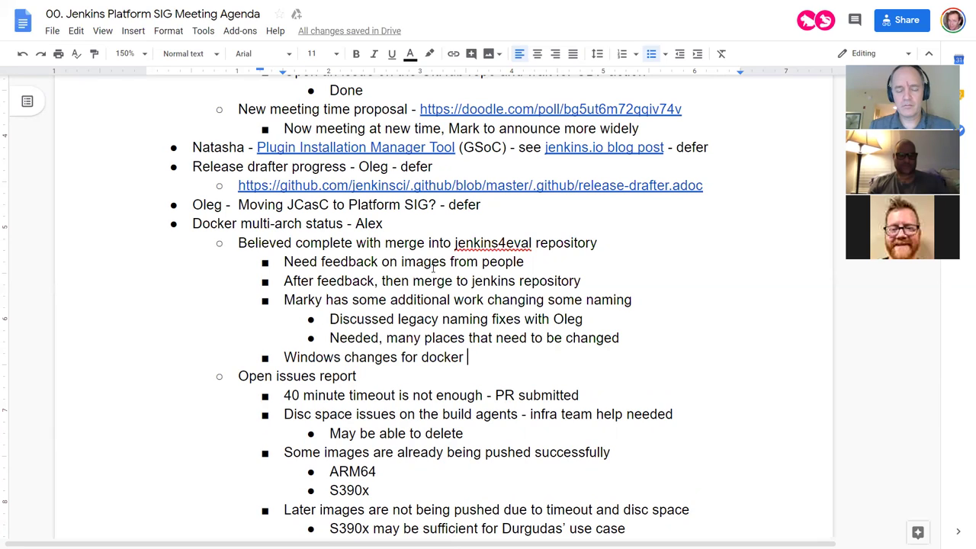
type("a")
key("BackSpace")
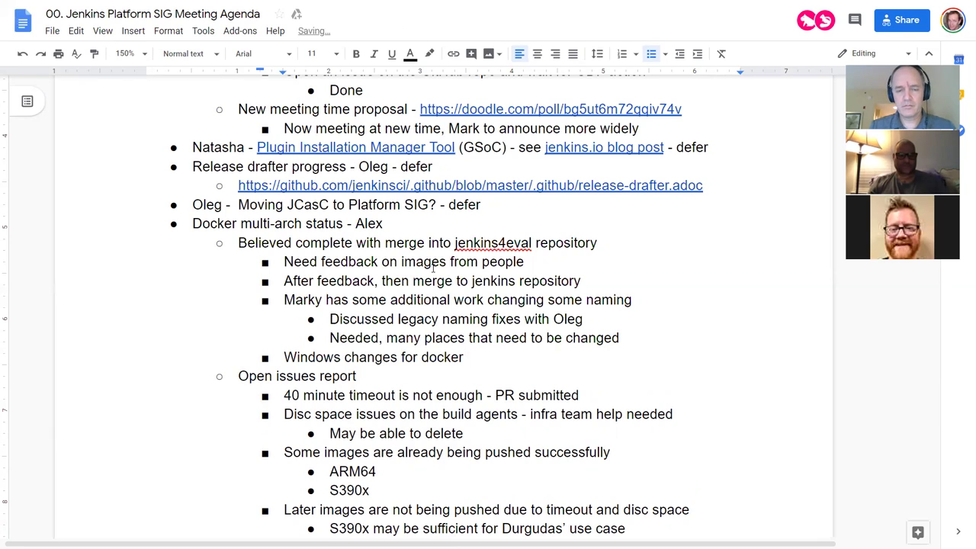
type("repor")
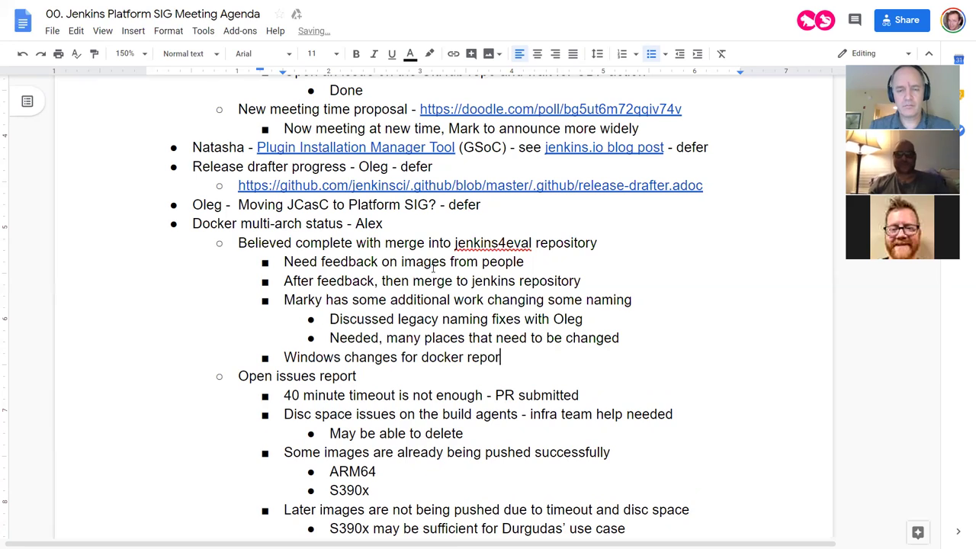
key("BackSpace")
type("sitories shi")
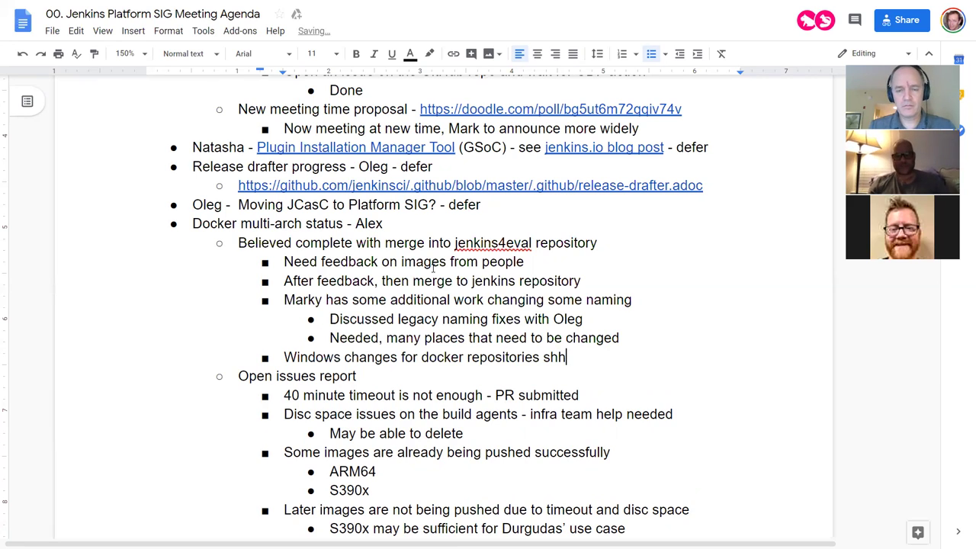
key("BackSpace")
type("ould be")
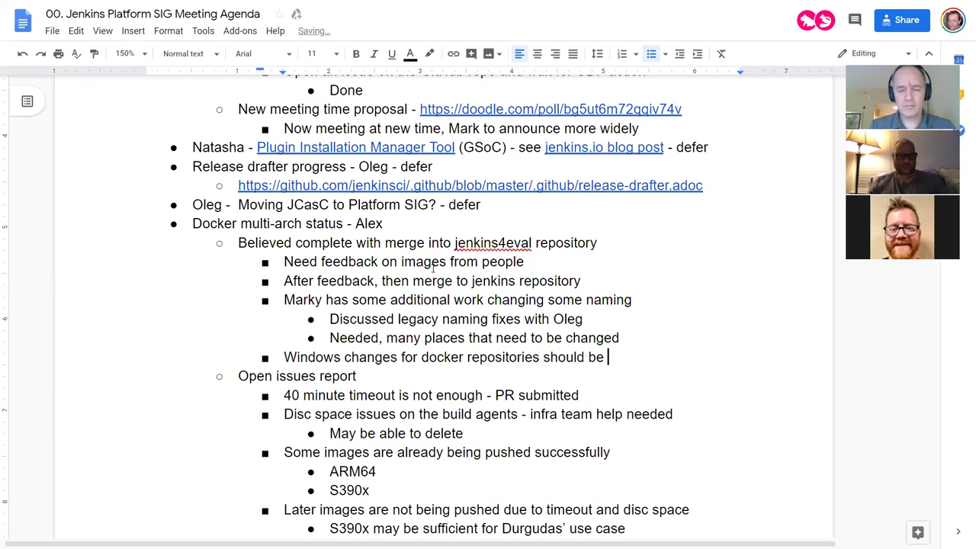
type(" tidy for")
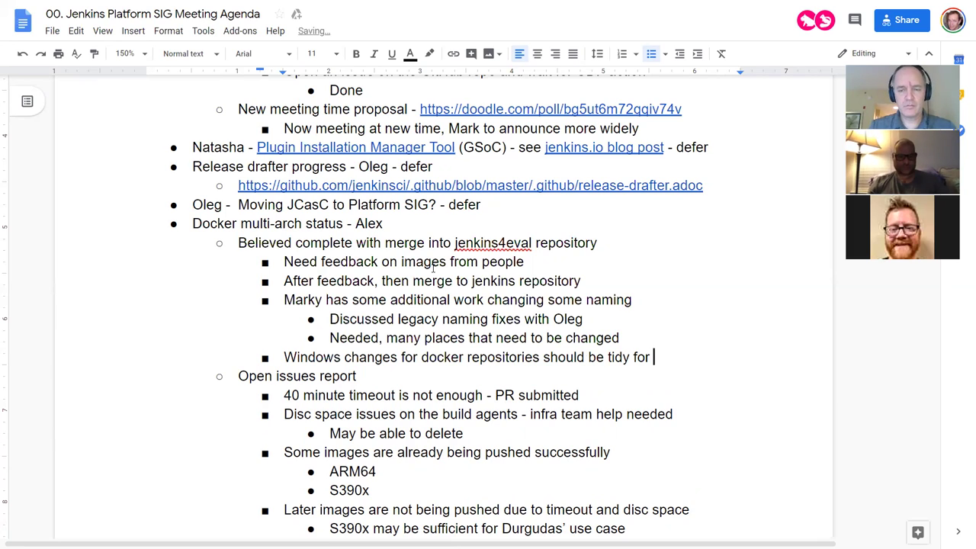
key("BackSpace")
key("BackSpace")
key("BackSpace")
key("BackSpace")
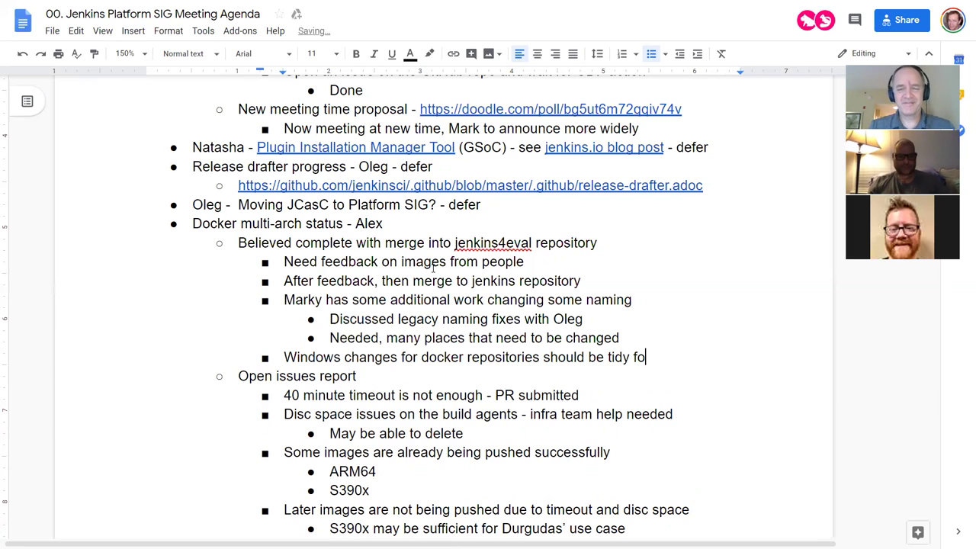
type("for ")
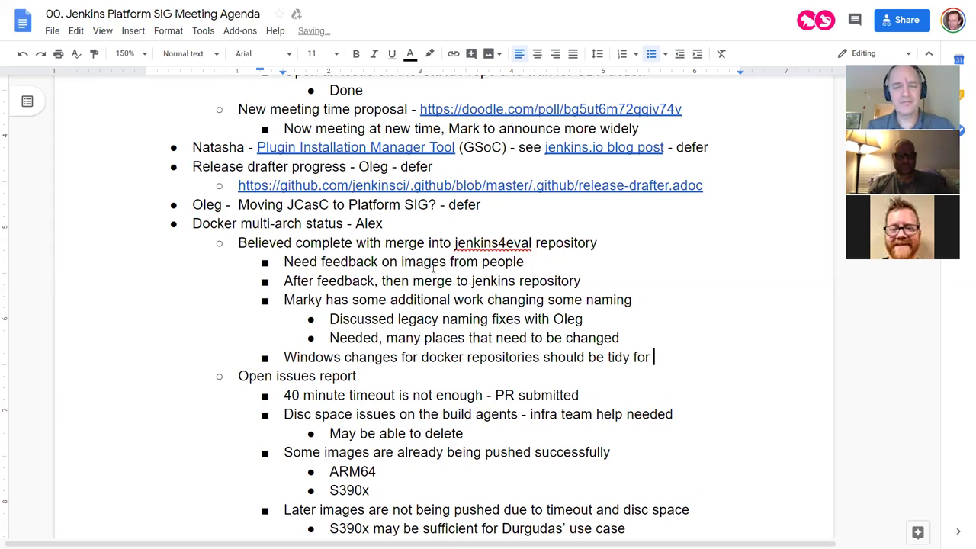
type("slave to a")
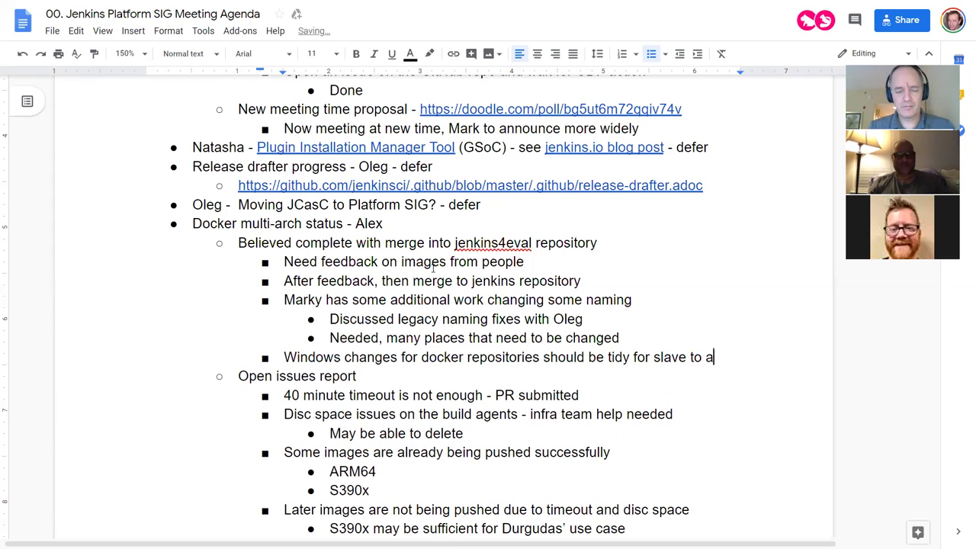
type("gent name")
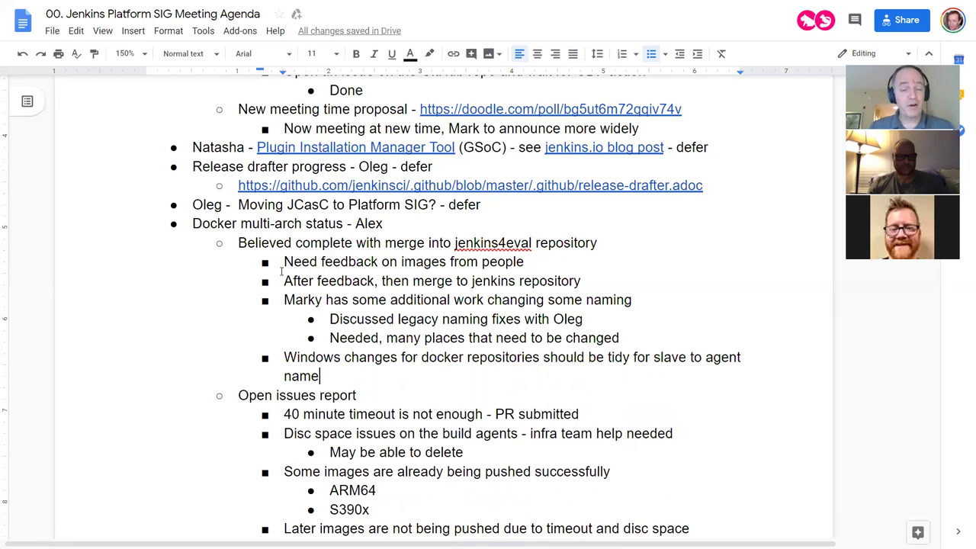
scroll(293, 295, "down", 3)
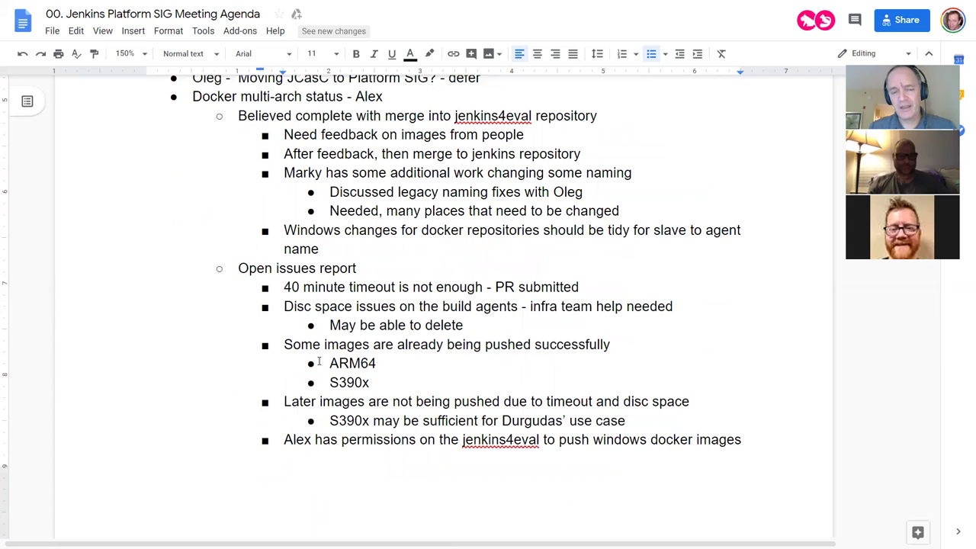
left_click_drag(330, 363, 369, 382)
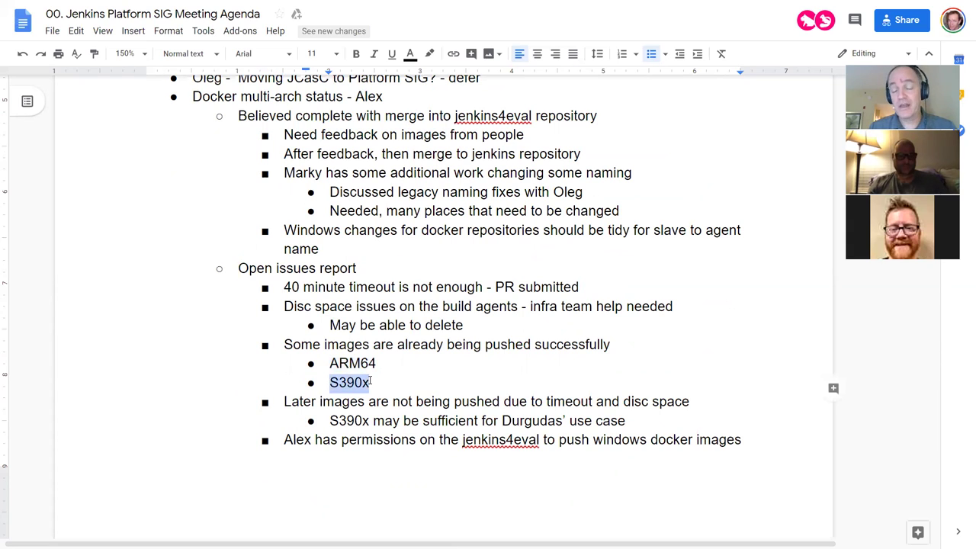
double_click(510, 440)
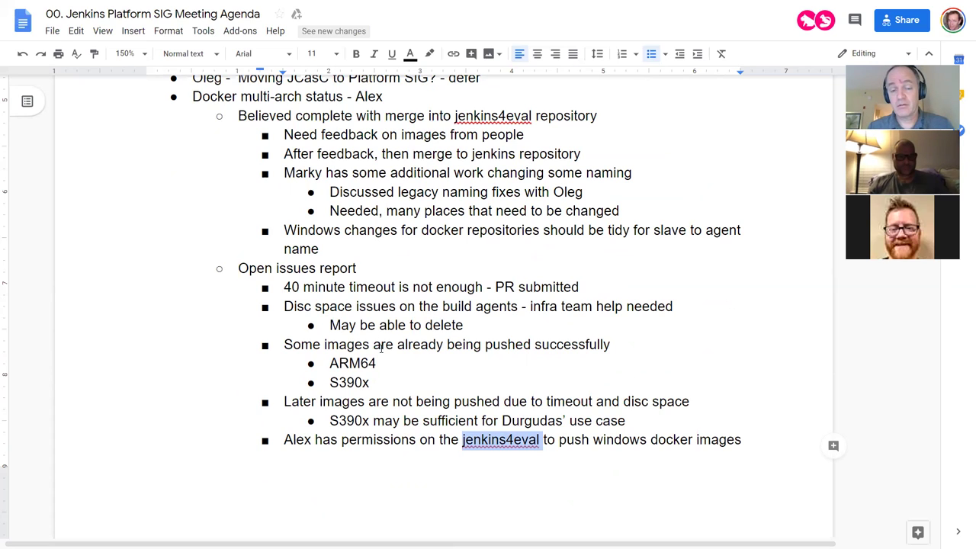
scroll(375, 339, "down", 1)
scroll(381, 340, "up", 1)
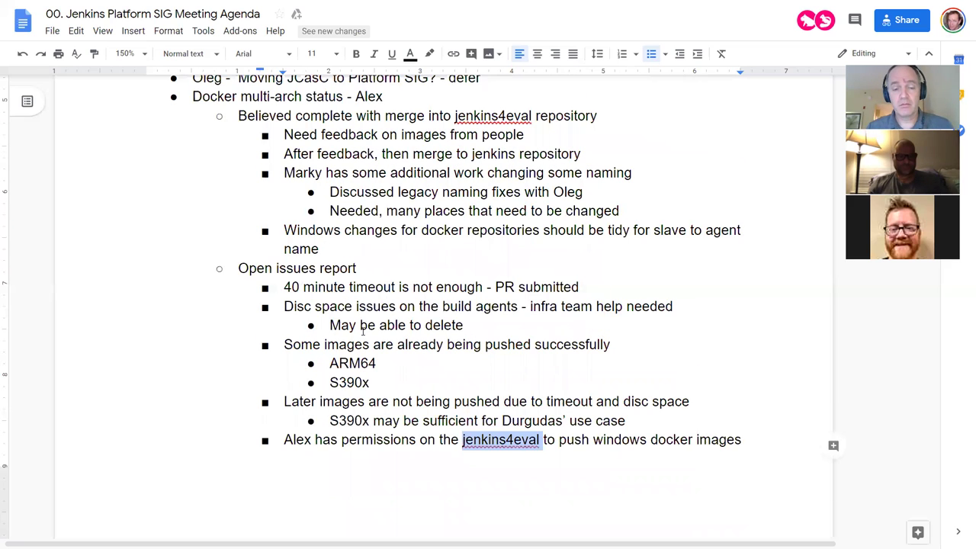
Add a lowercase 'ppc64le' bullet after S390x in the pushed-architectures list
left_click(387, 384)
type("\\")
key("Return")
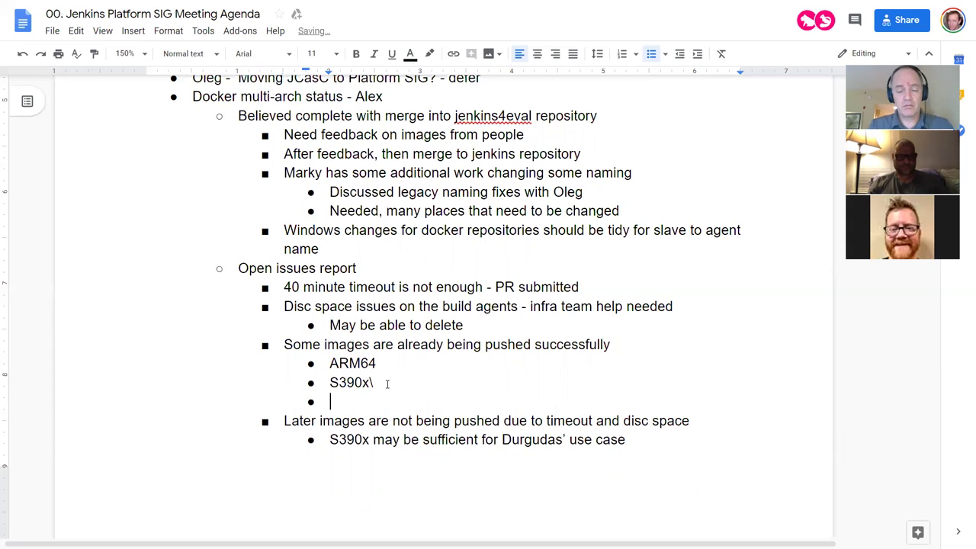
key("BackSpace")
key("BackSpace")
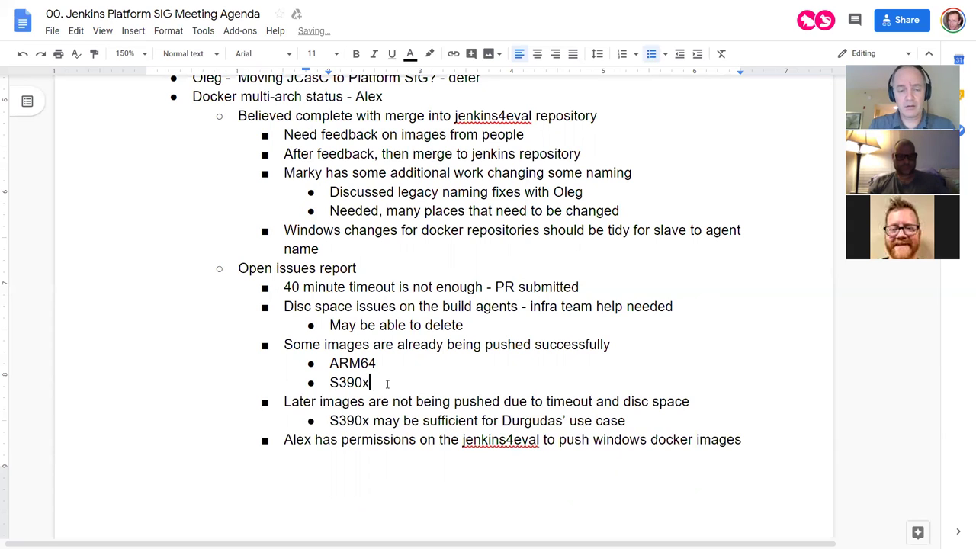
key("Return")
type("ppc6")
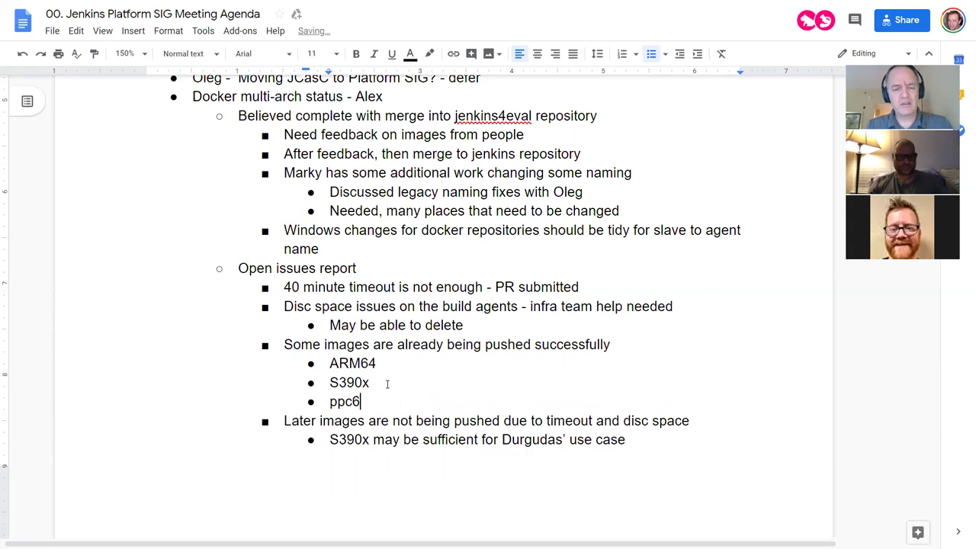
type("4le (")
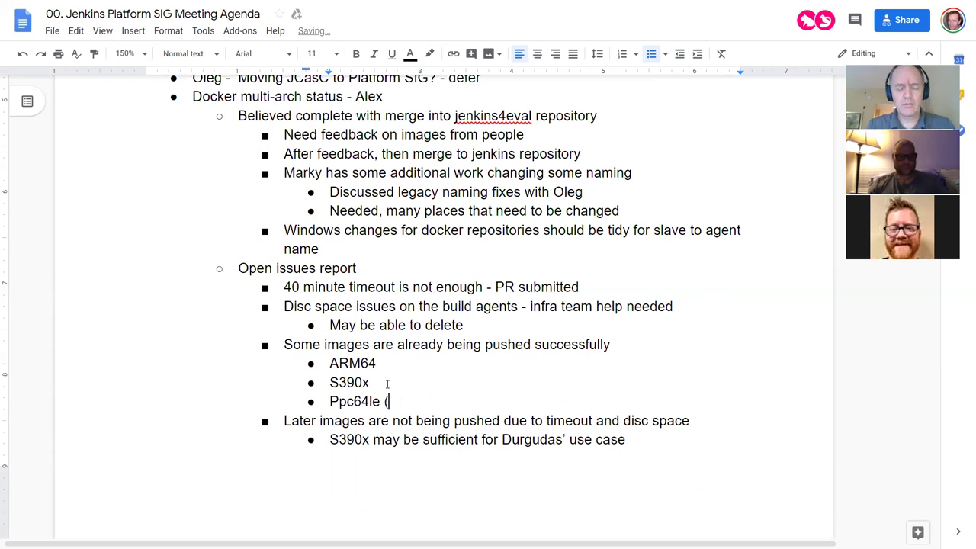
key("BackSpace")
key("BackSpace")
key("Home")
key("Delete")
type("p")
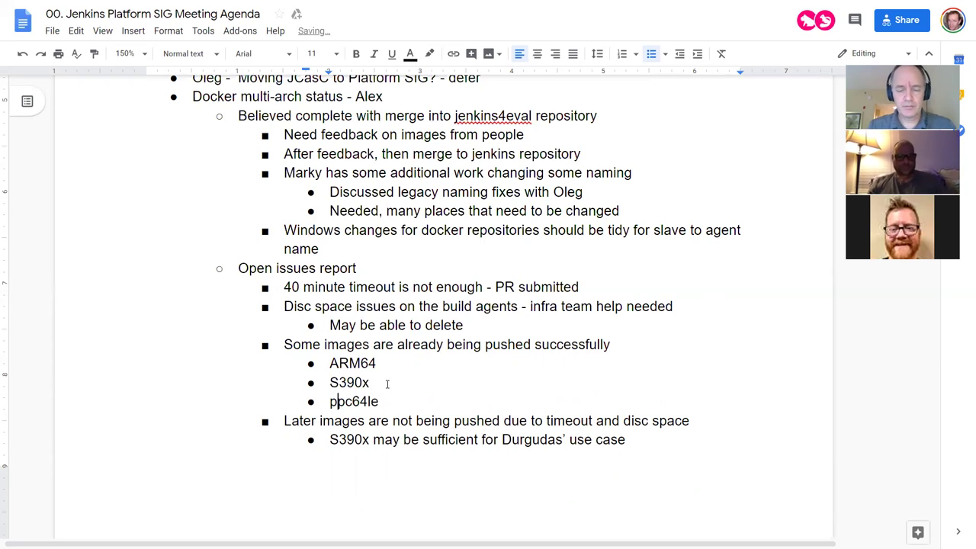
key("Down")
key("Down")
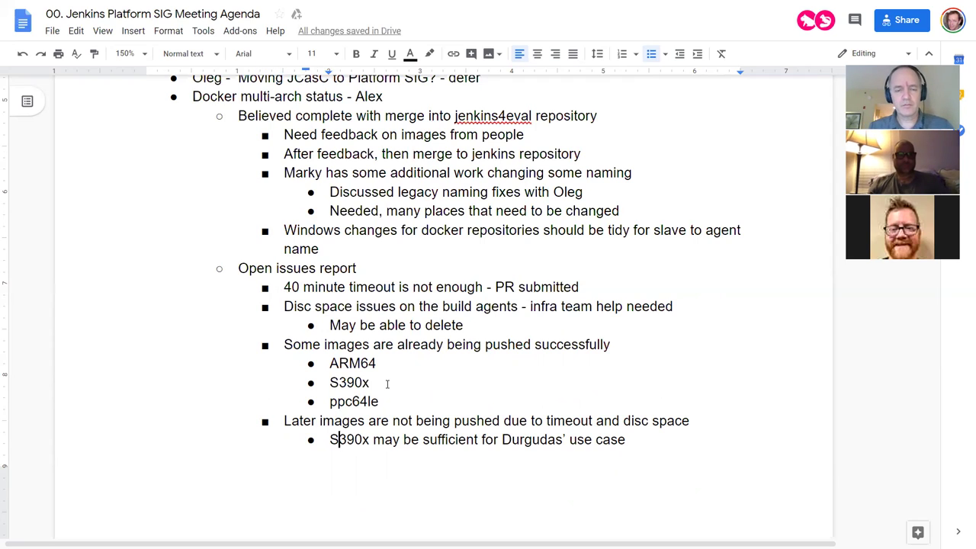
key("Up")
key("Up")
key("Up")
key("Up")
key("Up")
key("Up")
key("Up")
key("Up")
key("Up")
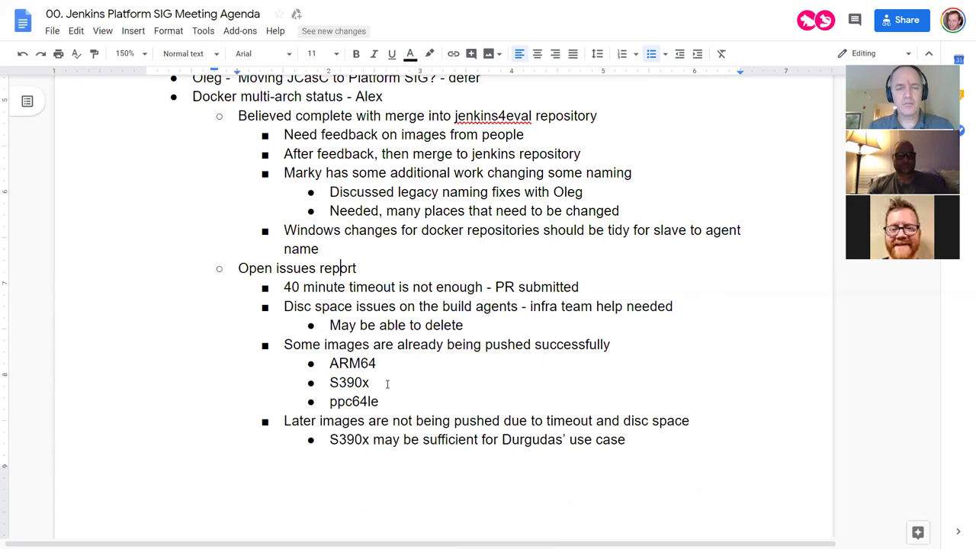
Add an action item under the agent-name line for a team member to announce image availability to the dev list
key("Up")
key("Return")
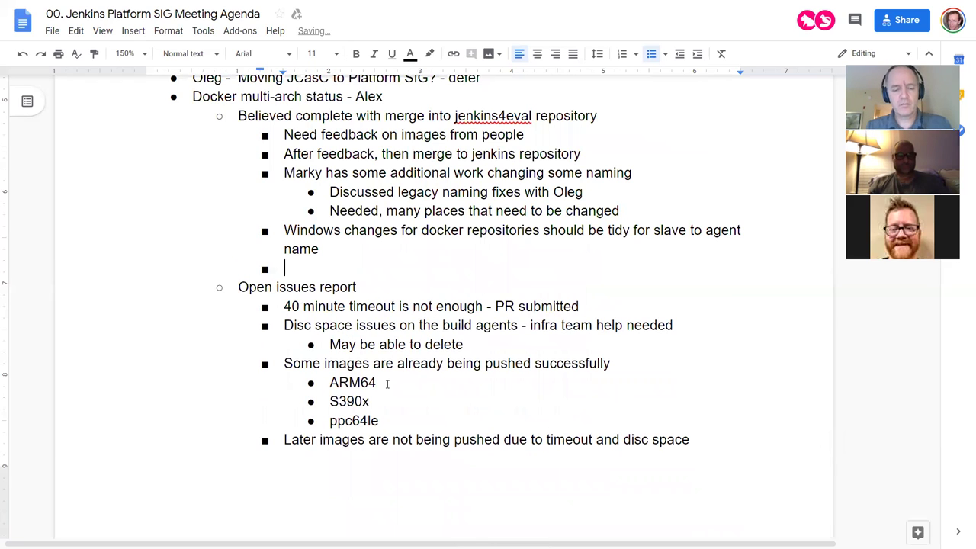
type("Action: A")
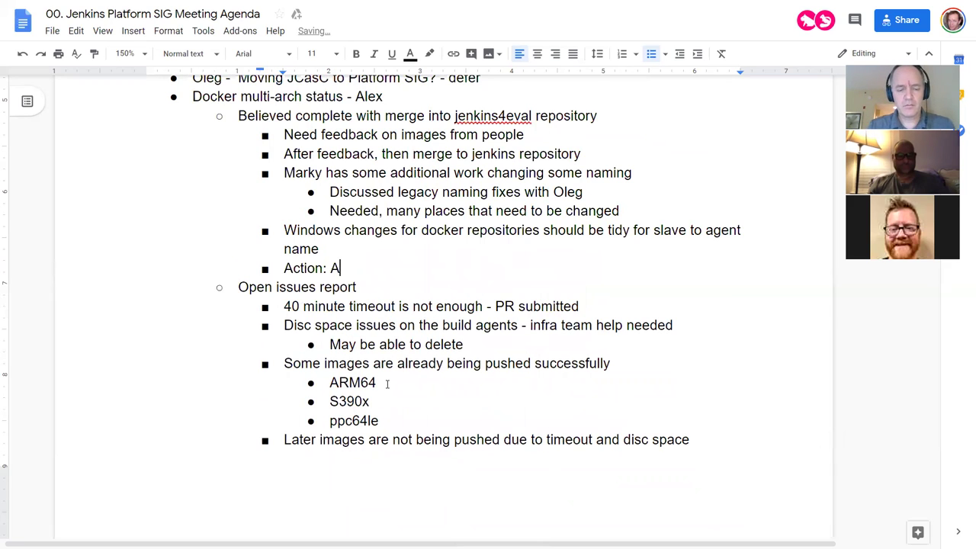
type("lex announce ")
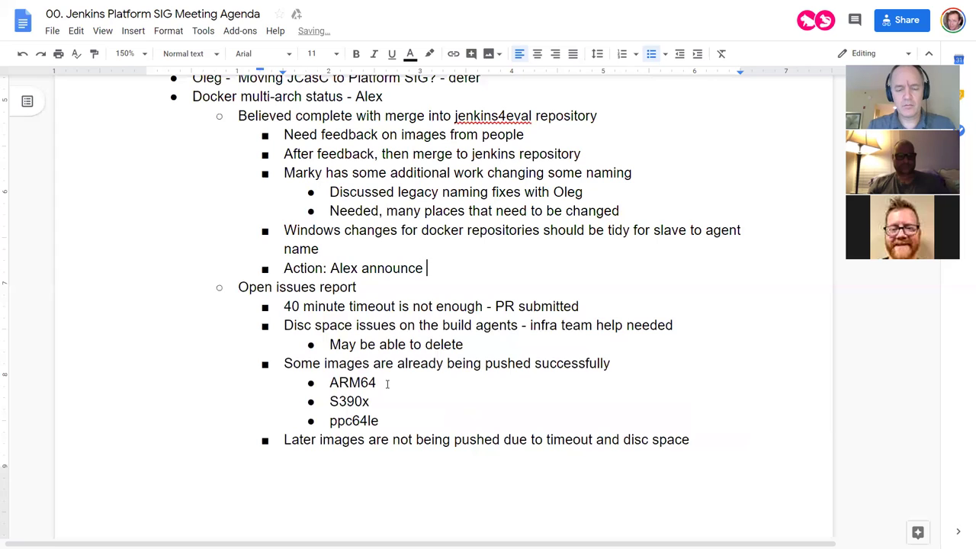
type("image availab")
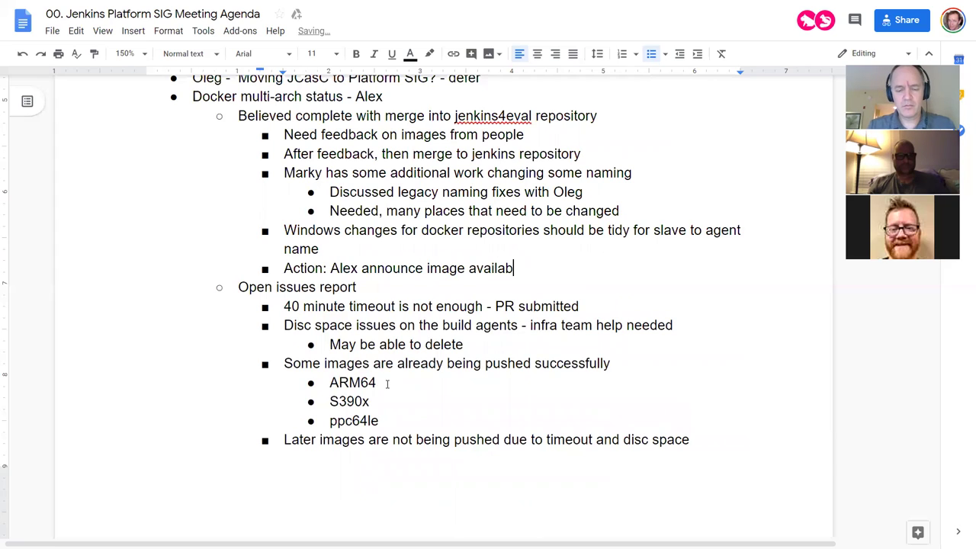
type("ility to ")
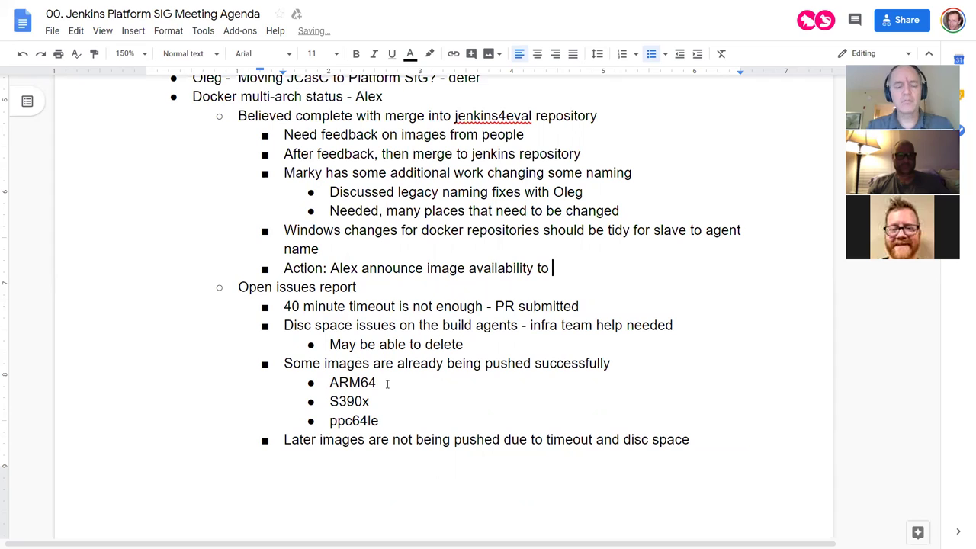
type("dev list")
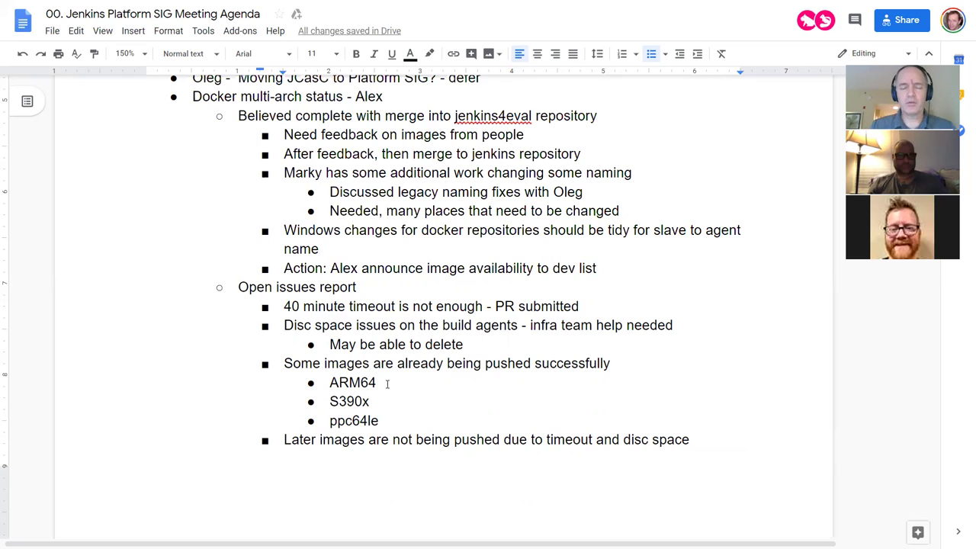
key("ctrl+Left")
key("ctrl+Left")
key("ctrl+Left")
key("ctrl+Left")
key("ctrl+Left")
key("ctrl+Left")
key("ctrl+Left")
key("ctrl+Left")
key("ctrl+Left")
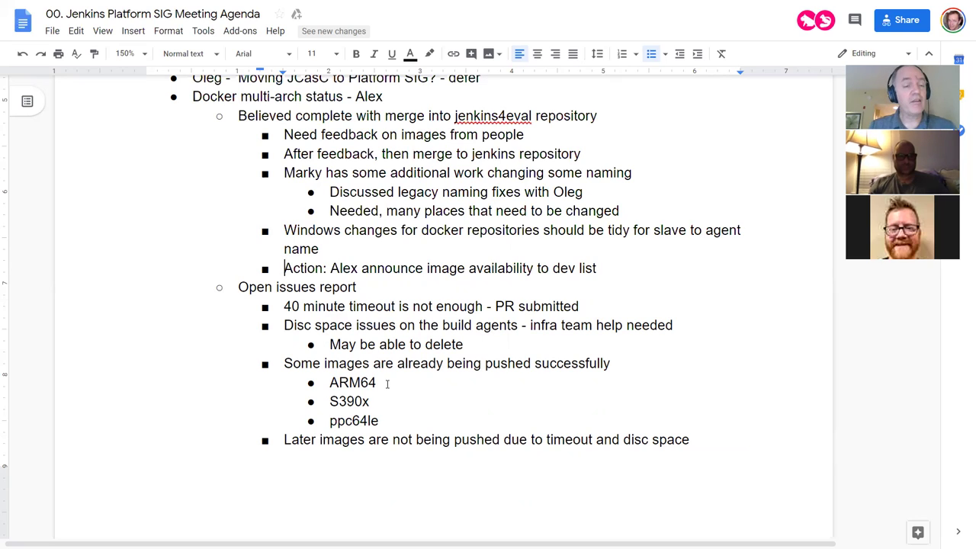
key("Down")
key("Down")
key("Down")
key("Down")
key("Down")
key("Down")
key("Down")
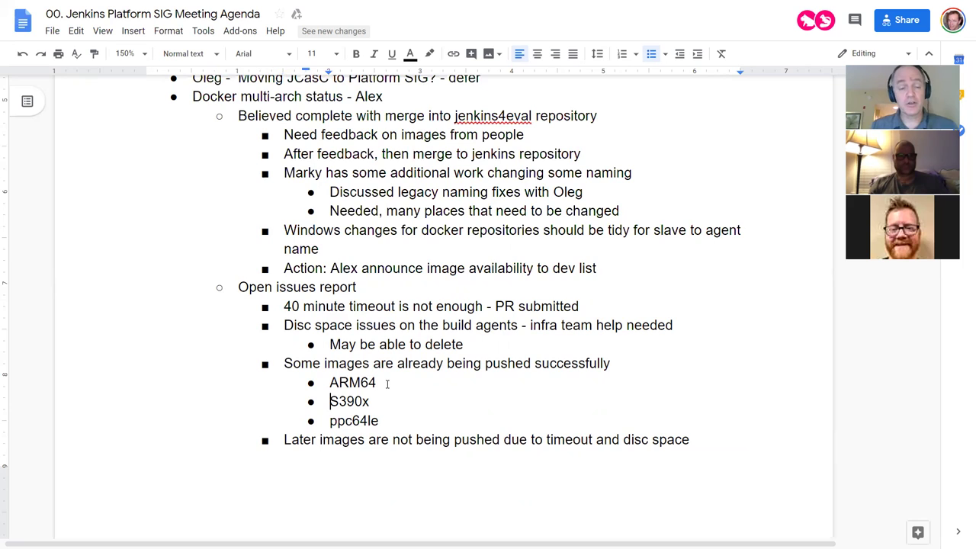
Insert an empty sub-bullet above 'Docker images' under Windows installer status
key("Down")
key("Down")
key("Down")
key("Down")
key("Down")
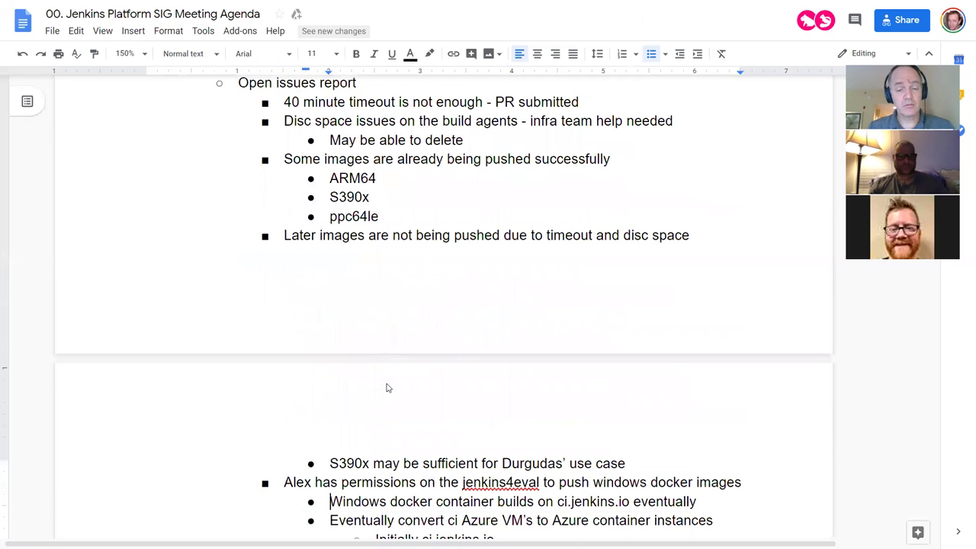
key("Down")
key("Down")
key("Down")
key("Down")
key("Down")
key("Down")
key("Down")
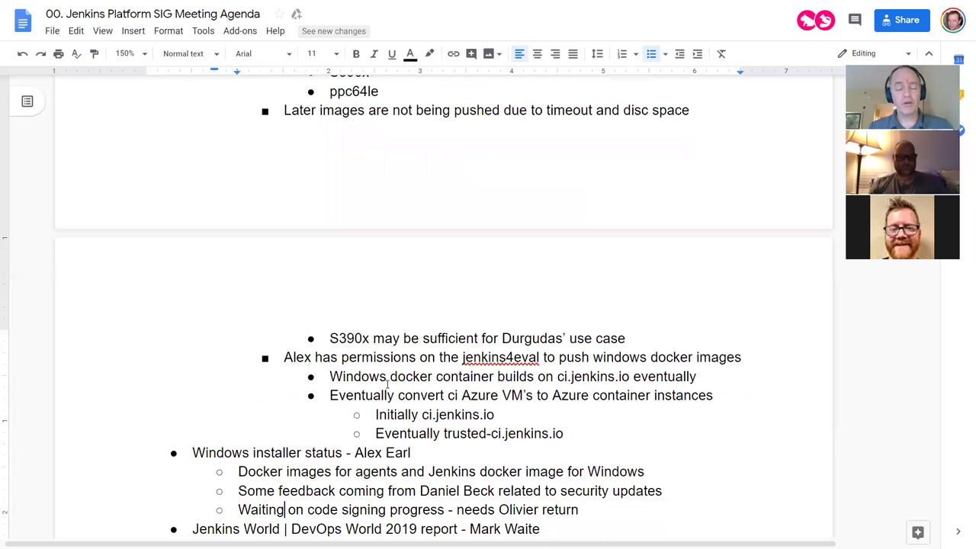
key("Down")
key("Down")
key("Up")
key("Up")
key("Up")
key("Up")
key("Up")
key("ctrl+Right")
key("ctrl+Right")
key("ctrl+Right")
key("ctrl+Right")
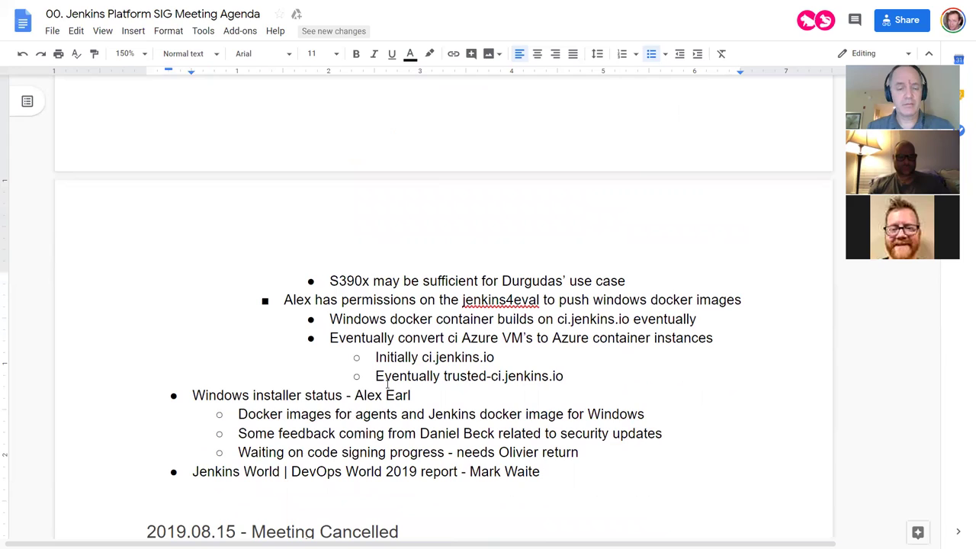
key("Down")
key("Down")
key("Down")
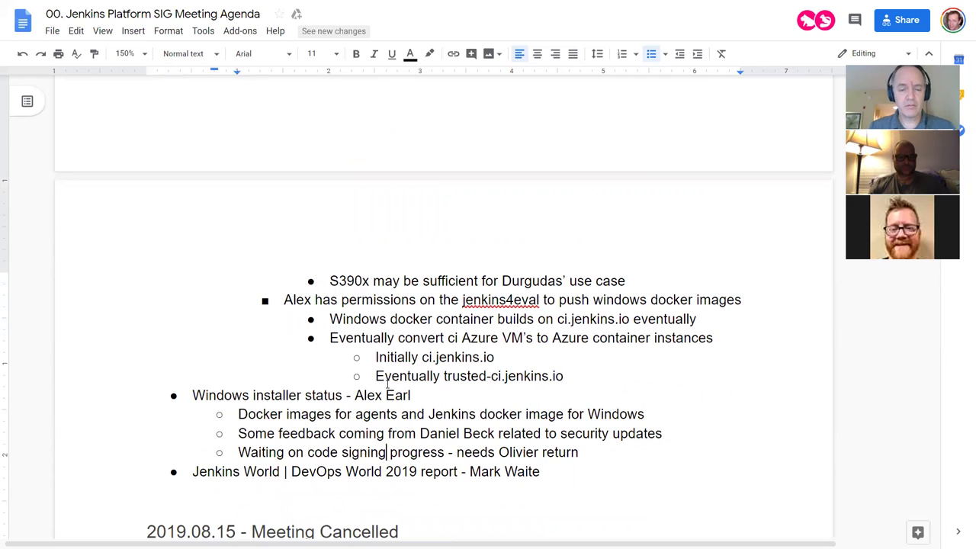
key("Up")
key("Up")
key("ctrl+Right")
key("ctrl+Right")
key("ctrl+Right")
key("ctrl+Right")
key("ctrl+Right")
key("ctrl+Right")
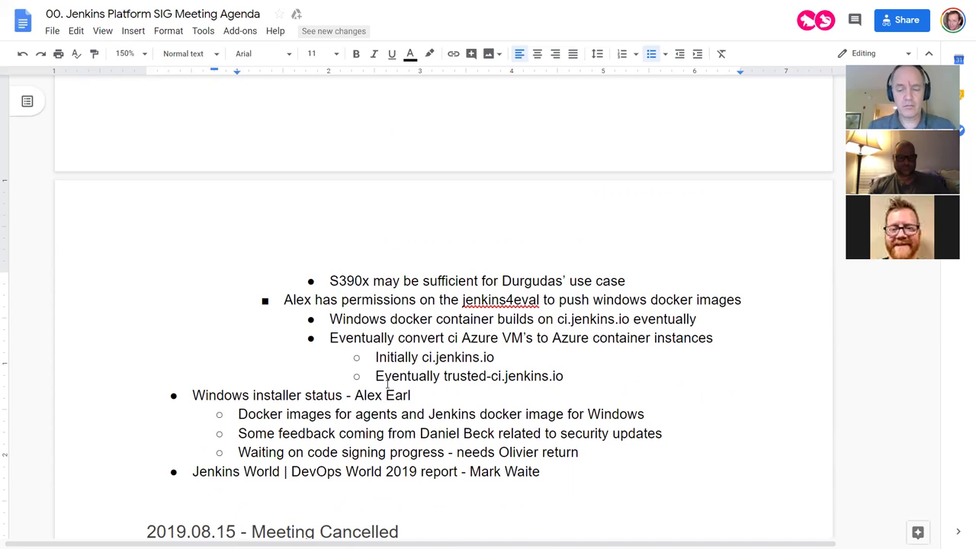
key("Home")
key("Return")
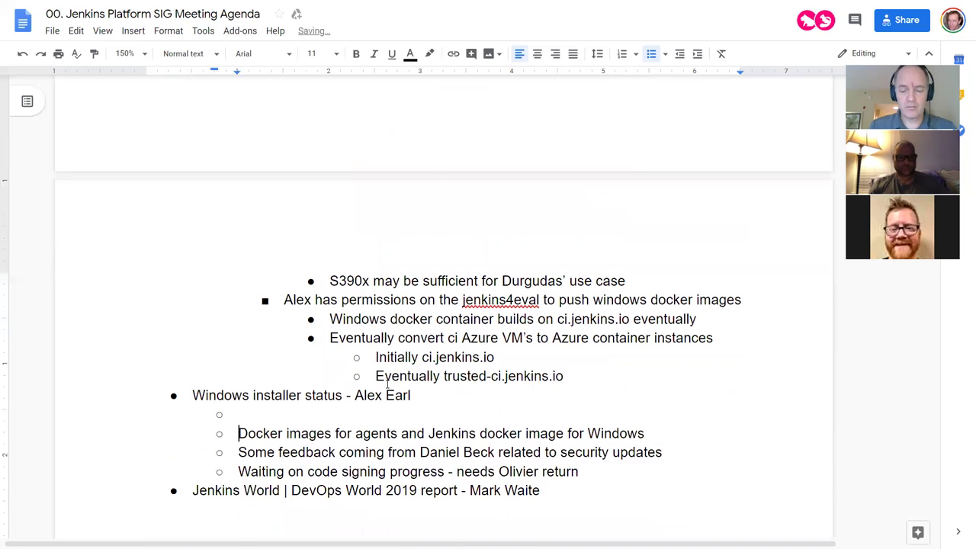
key("Up")
Write 'Can now build installer on ci.jenkins.io (Yeah)' in the new sub-bullet
type("Can now build on ci.jenkins.io")
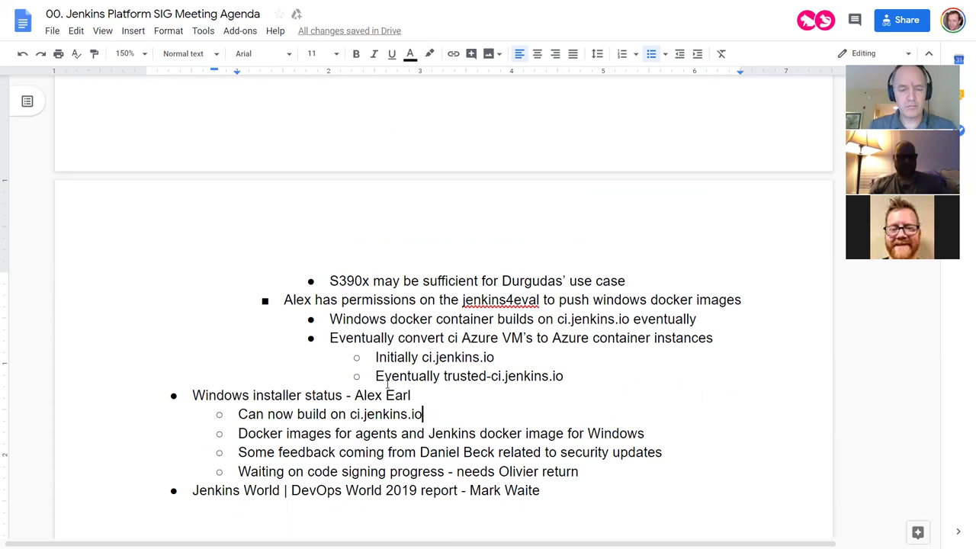
key("ctrl+Left")
key("ctrl+Left")
key("ctrl+Left")
key("ctrl+Left")
key("ctrl+Left")
key("ctrl+Left")
type("installer")
key("ctrl+Right")
key("ctrl+Right")
key("ctrl+Right")
key("ctrl+Right")
key("ctrl+Right")
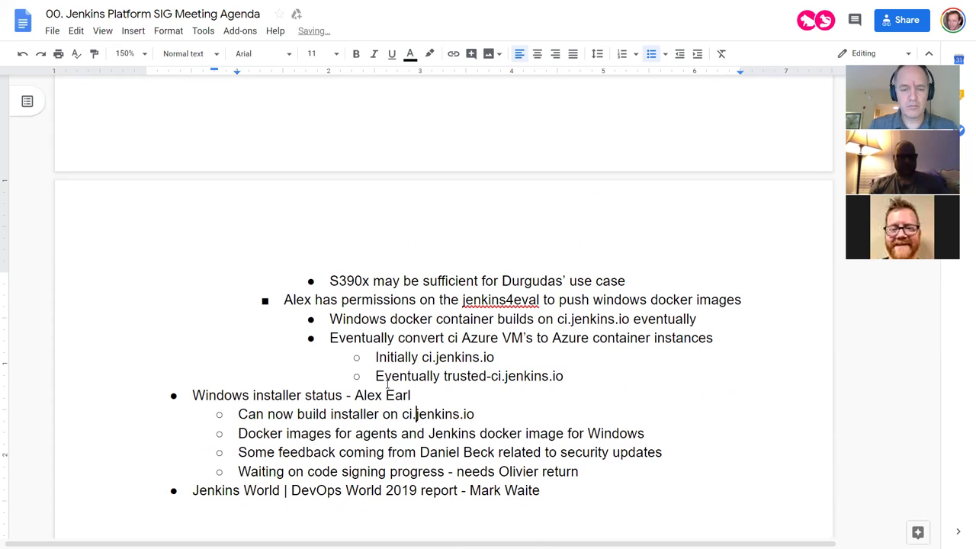
key("ctrl+Right")
key("ctrl+Right")
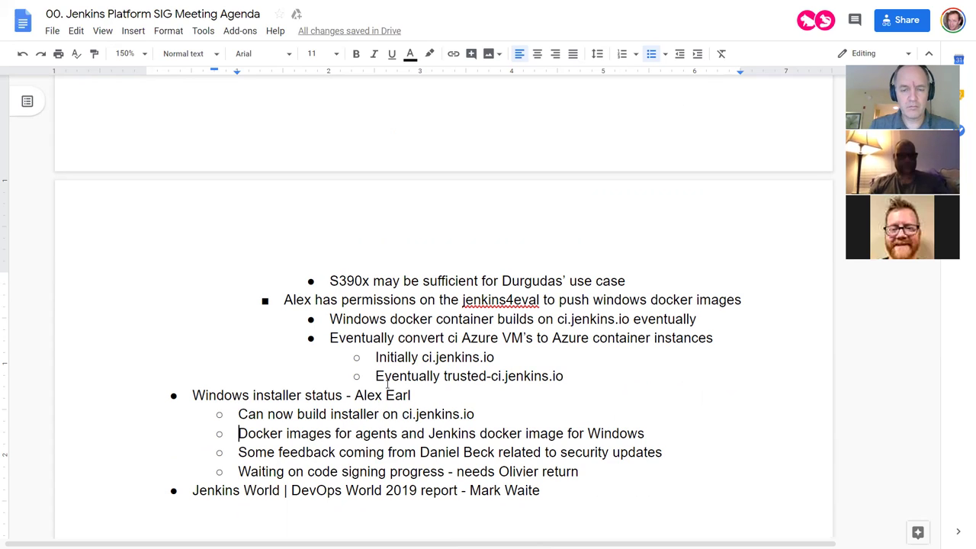
key("Left")
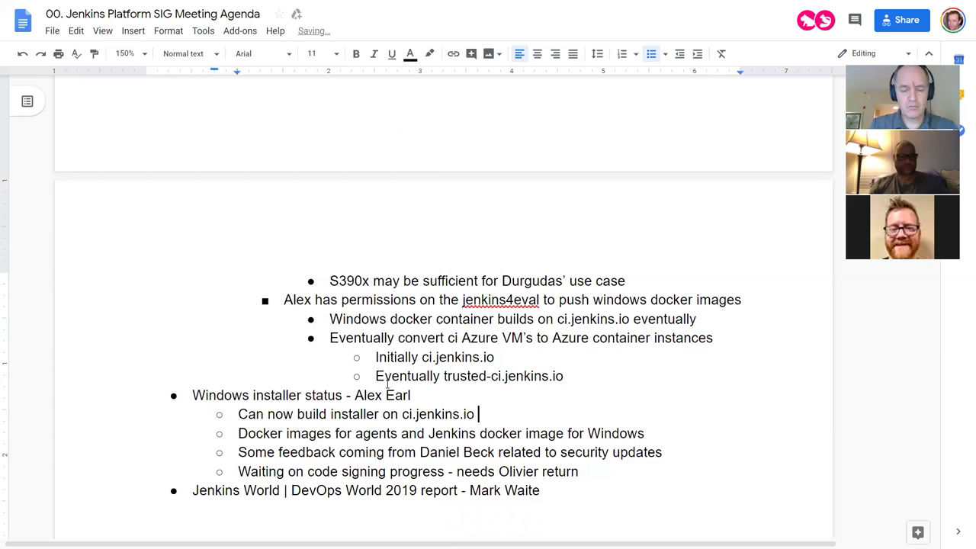
type("(Yeah)")
Start a 'Code signing certificate' sub-bullet and add 'and trusted as well' to the build note
key("Return")
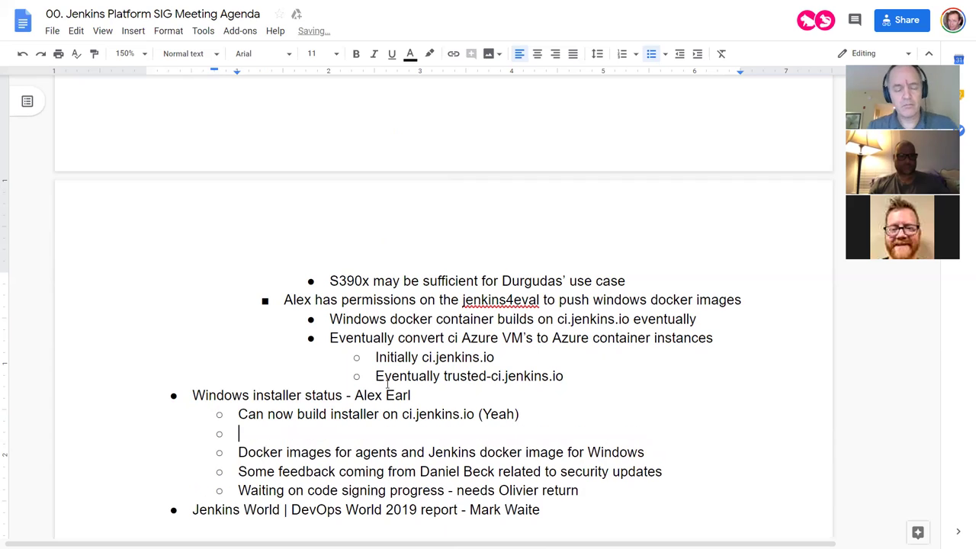
type("Code signing ")
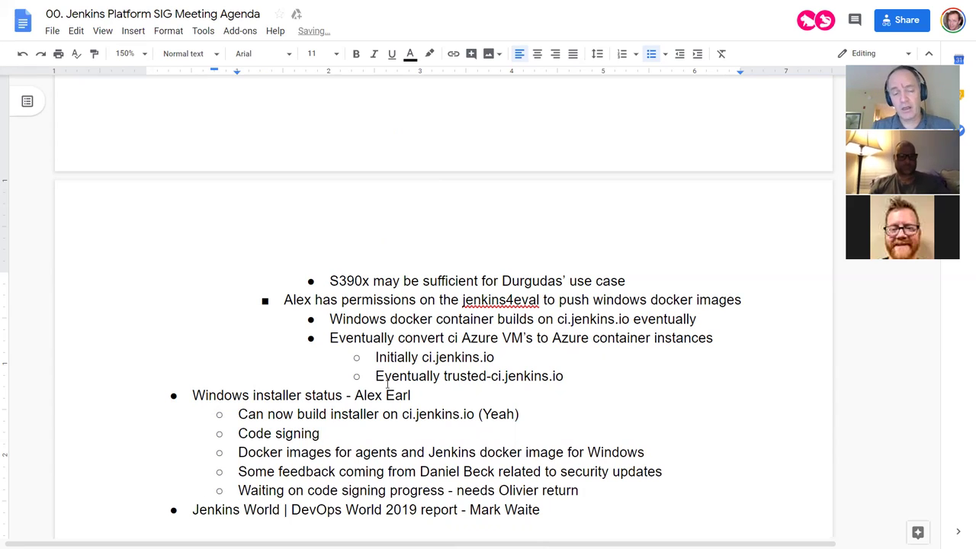
type("cer")
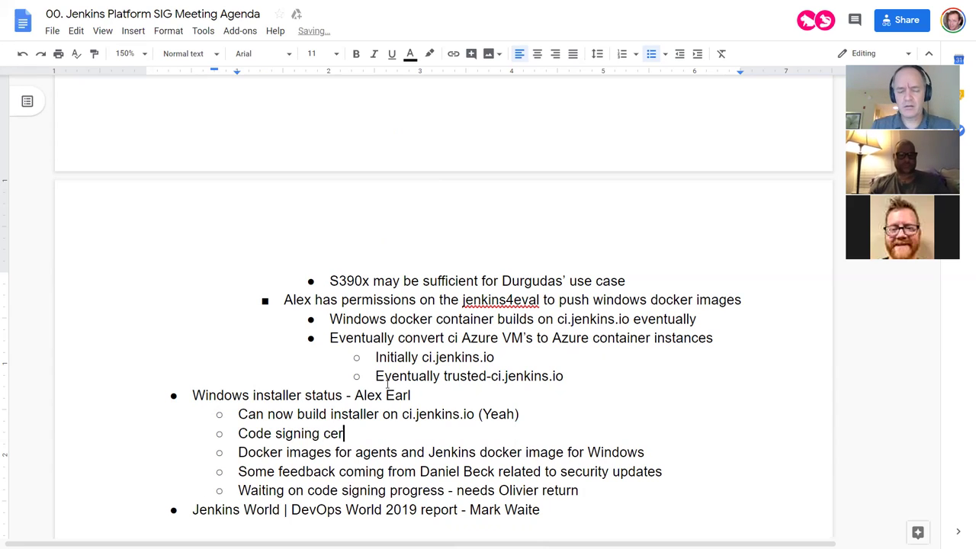
type("tificate")
key("ctrl+Right")
key("ctrl+Right")
key("ctrl+Right")
key("ctrl+Right")
key("ctrl+Right")
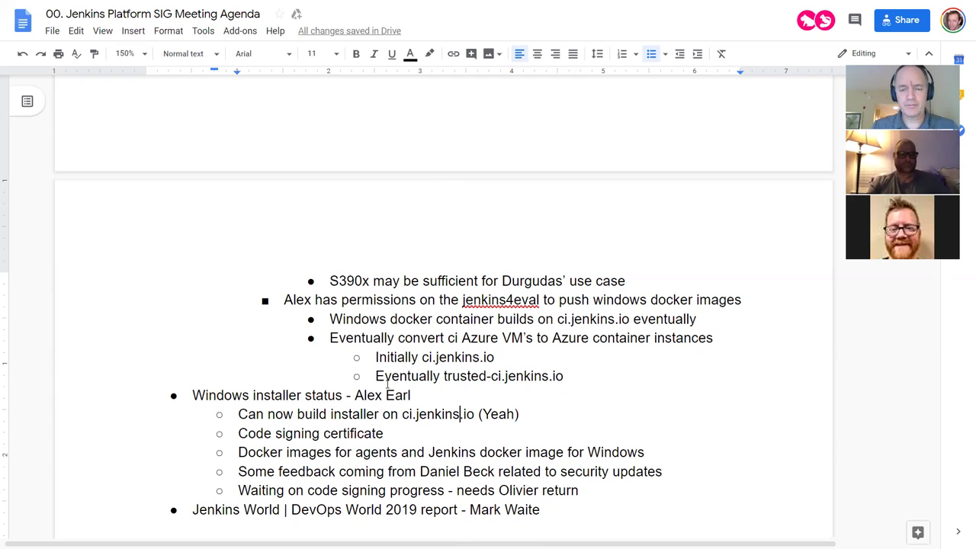
type("and trusted")
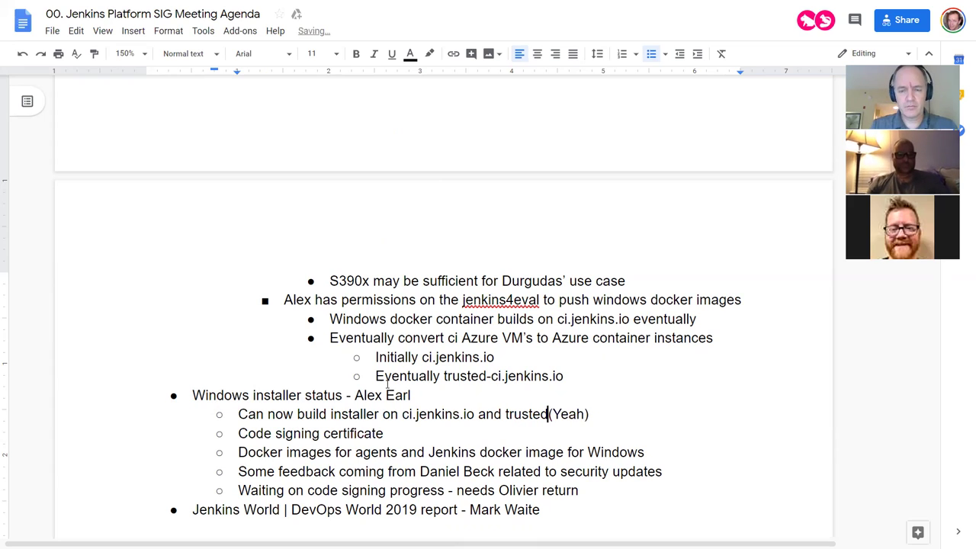
type(" as well")
Extend the line to 'Code signing certificate request in progress with Continuous Delivery Foundation'
key("Down")
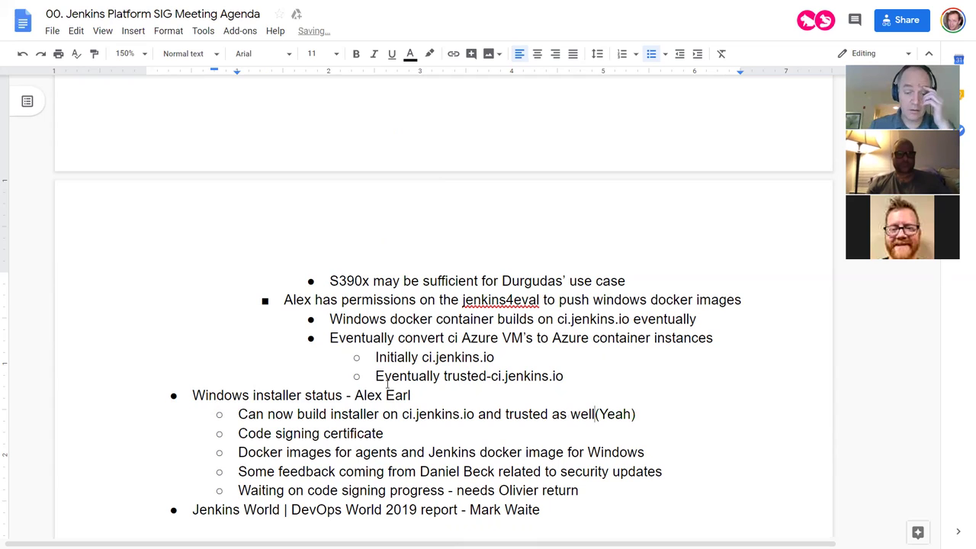
key("Down")
key("Up")
type("in progress")
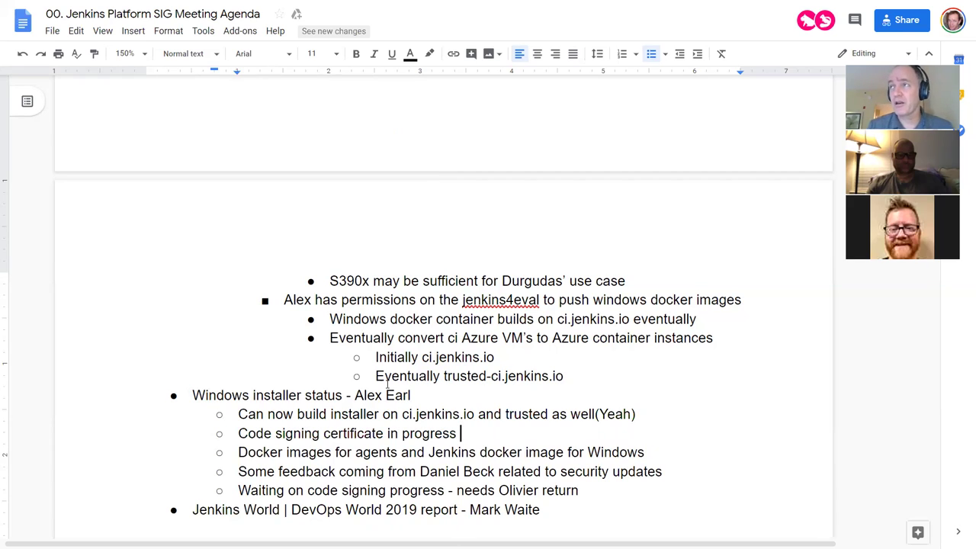
key("BackSpace")
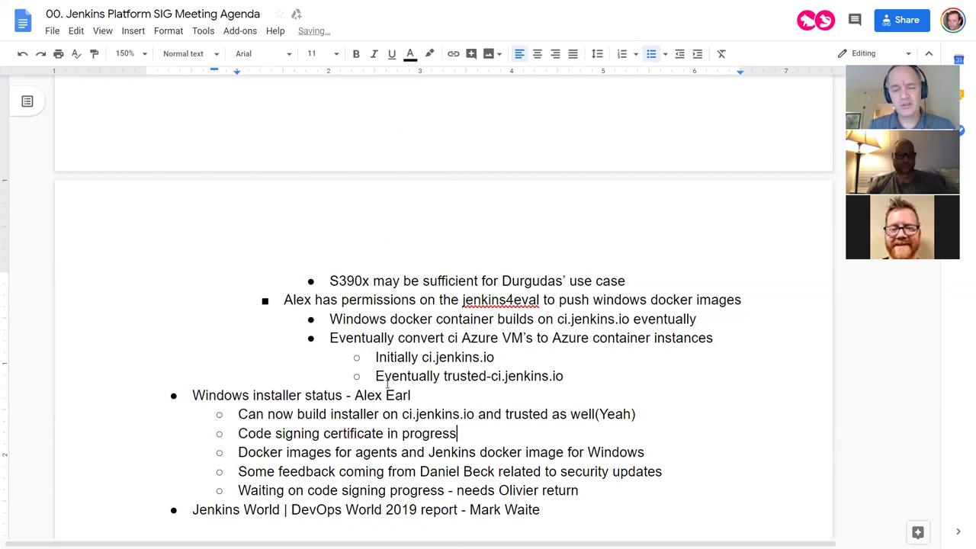
type("with Continuous Delviery")
key("ctrl+BackSpace")
type("Delivery Foundation")
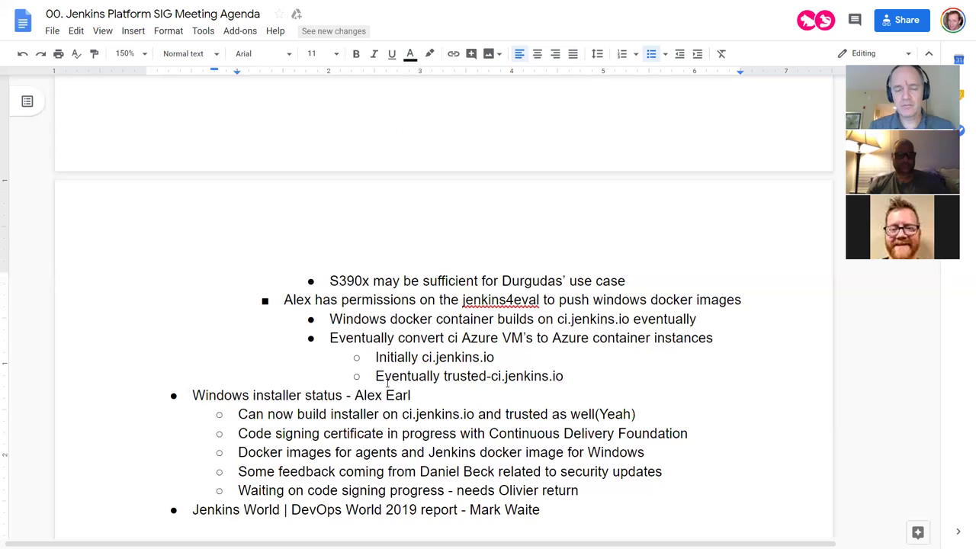
key("ctrl+Left")
key("ctrl+Left")
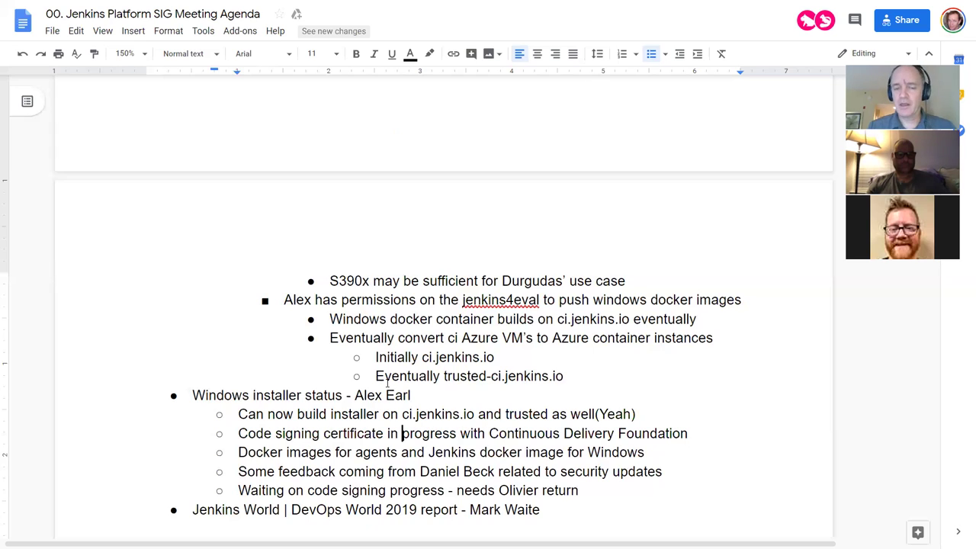
key("ctrl+Left")
type("rew")
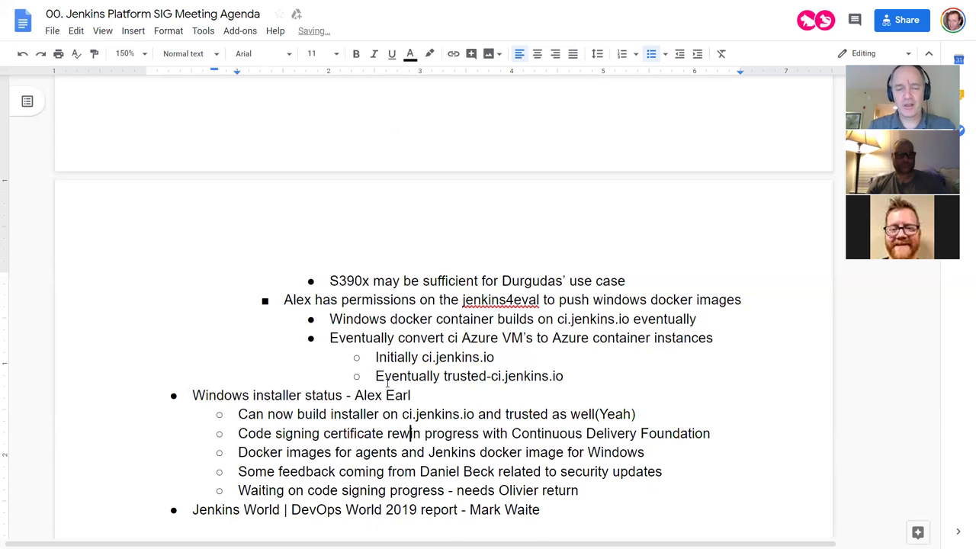
type("uest")
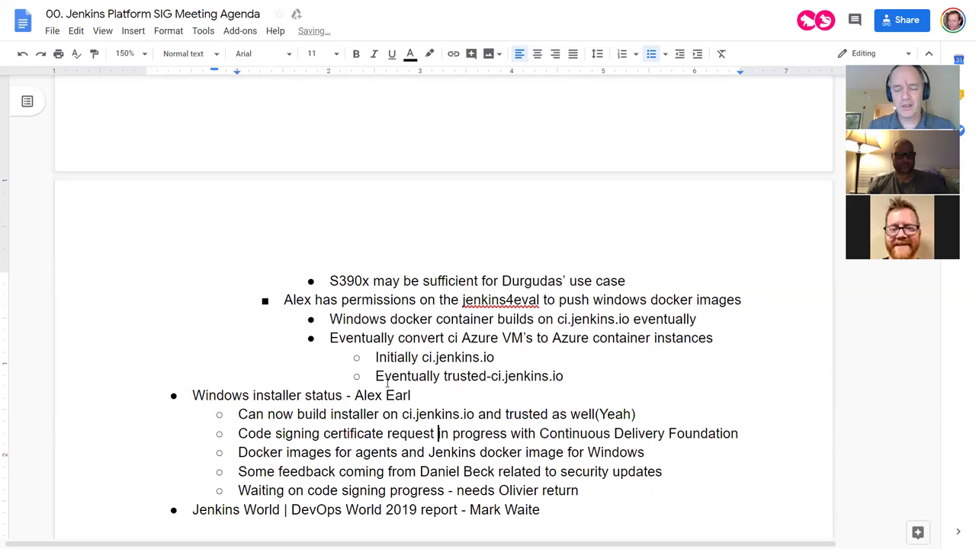
key("ctrl+Right")
key("ctrl+Right")
key("ctrl+Right")
key("ctrl+Right")
key("ctrl+Right")
key("ctrl+Right")
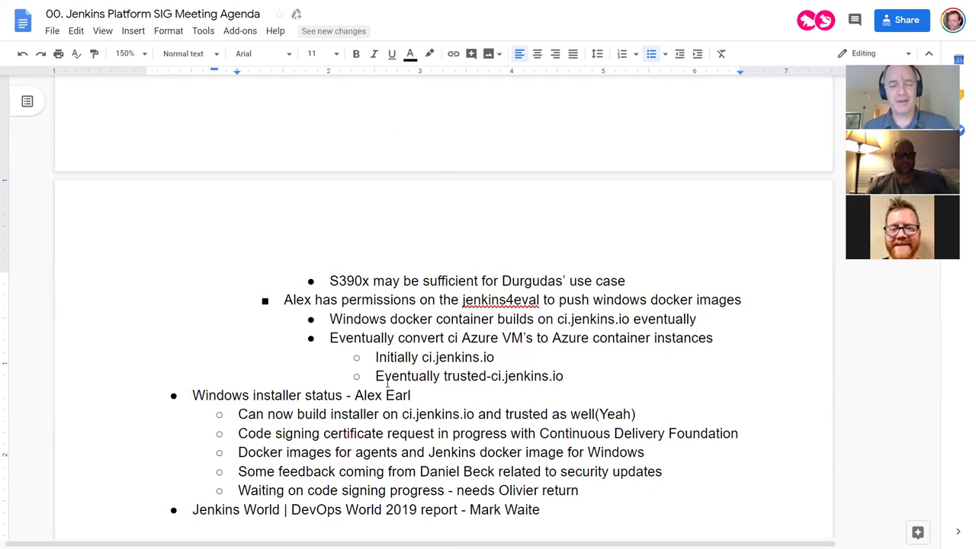
Delete the obsolete 'Waiting on code signing' line
key("Down")
key("Down")
key("Down")
key("ctrl+shift+Left")
key("ctrl+shift+Left")
key("ctrl+shift+Left")
key("ctrl+shift+Left")
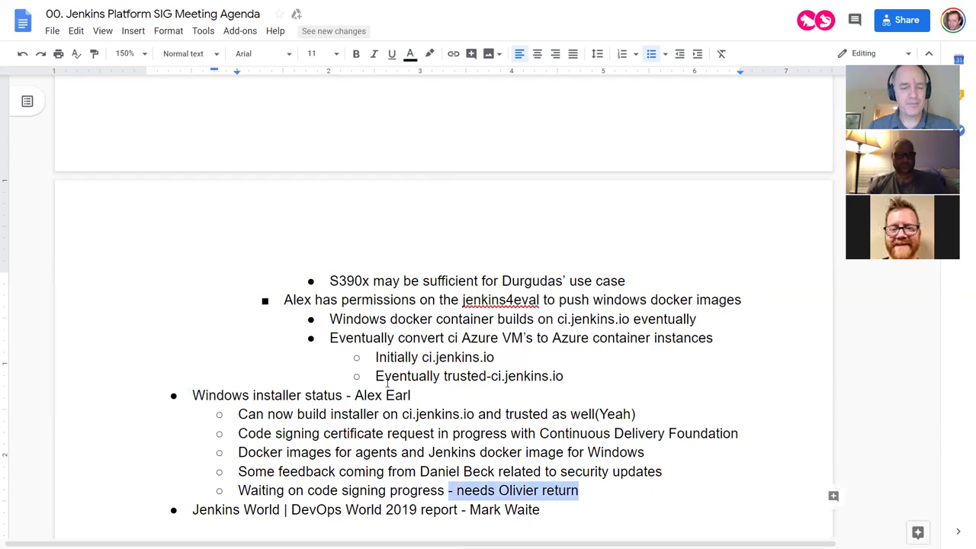
key("ctrl+shift+Left")
key("ctrl+shift+Left")
key("ctrl+shift+Left")
key("ctrl+shift+Left")
key("ctrl+shift+Left")
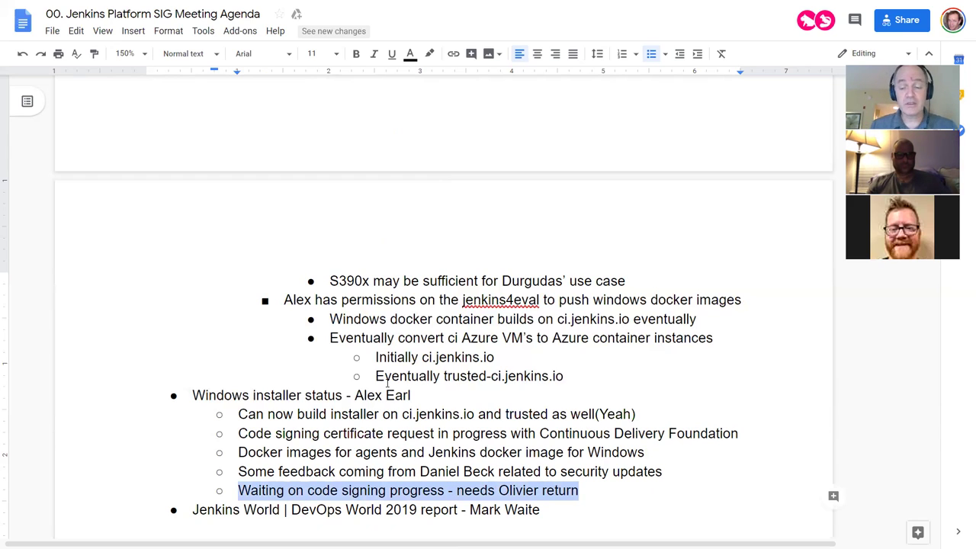
key("BackSpace")
key("BackSpace")
key("BackSpace")
key("BackSpace")
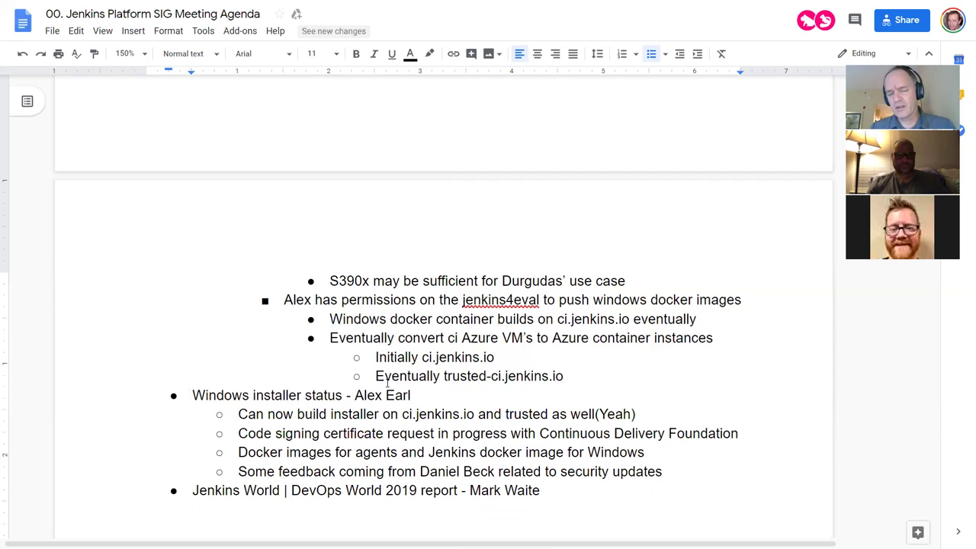
Add an indented sub-bullet below the Jenkins World report line
key("ctrl+shift+Left")
key("ctrl+shift+Left")
key("ctrl+shift+Left")
key("ctrl+shift+Left")
key("ctrl+shift+Left")
key("ctrl+shift+Left")
key("ctrl+shift+Left")
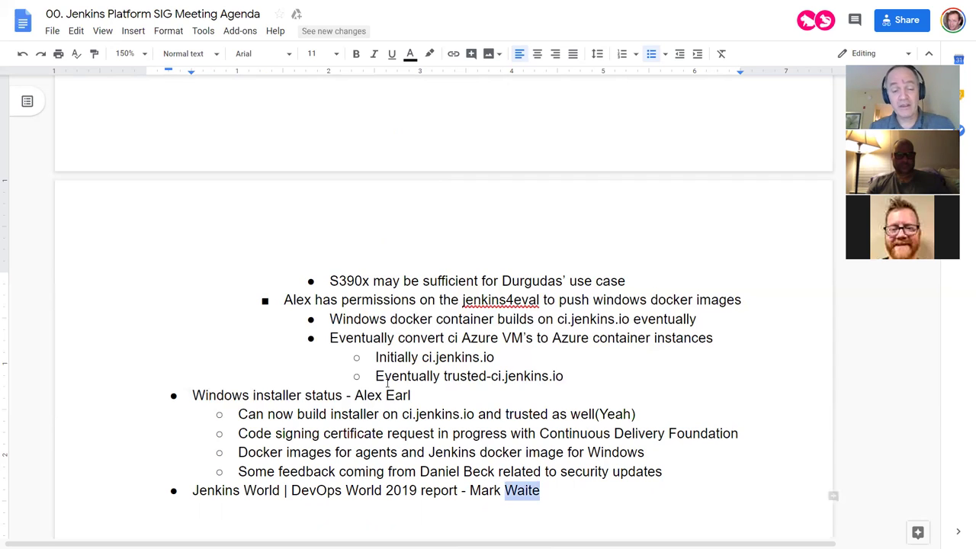
key("ctrl+shift+Left")
key("ctrl+shift+Left")
key("ctrl+shift+Left")
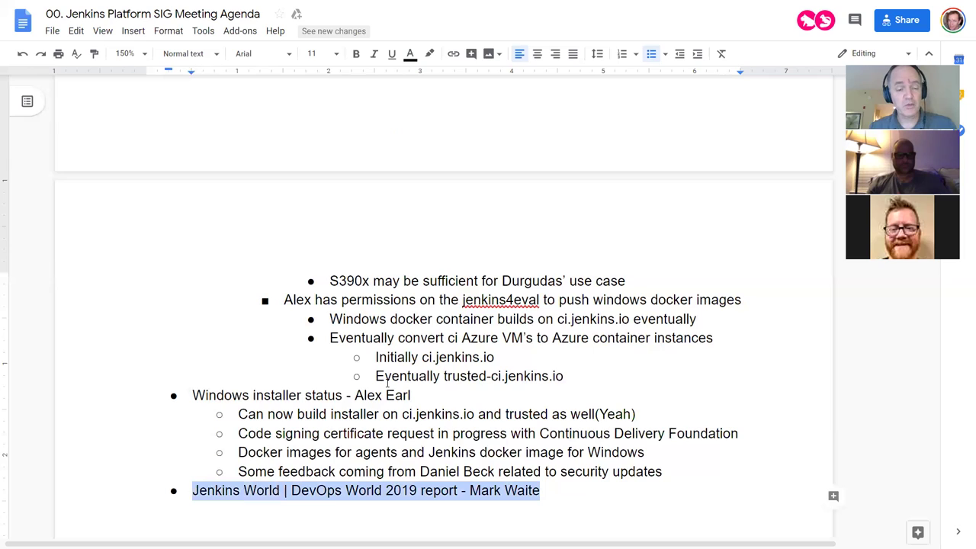
key("ctrl+Right")
key("ctrl+Right")
key("ctrl+Right")
key("ctrl+Right")
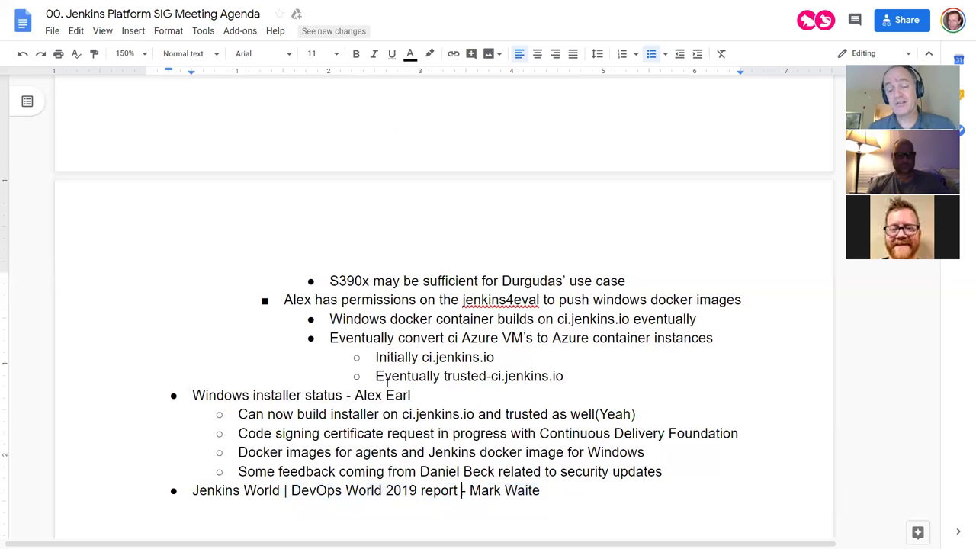
key("ctrl+Right")
key("ctrl+Right")
key("ctrl+Right")
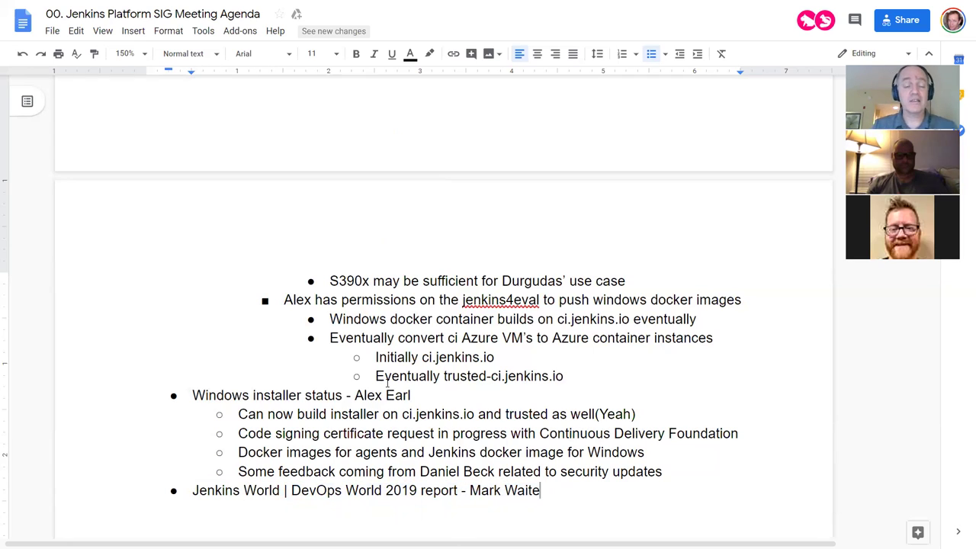
key("Return")
key("Tab")
Add sub-points referring to a colleague's blog post for more details and 'Slides and video recordings are still being processed, will be available'
type("Refer to Marky'")
type("s blog ")
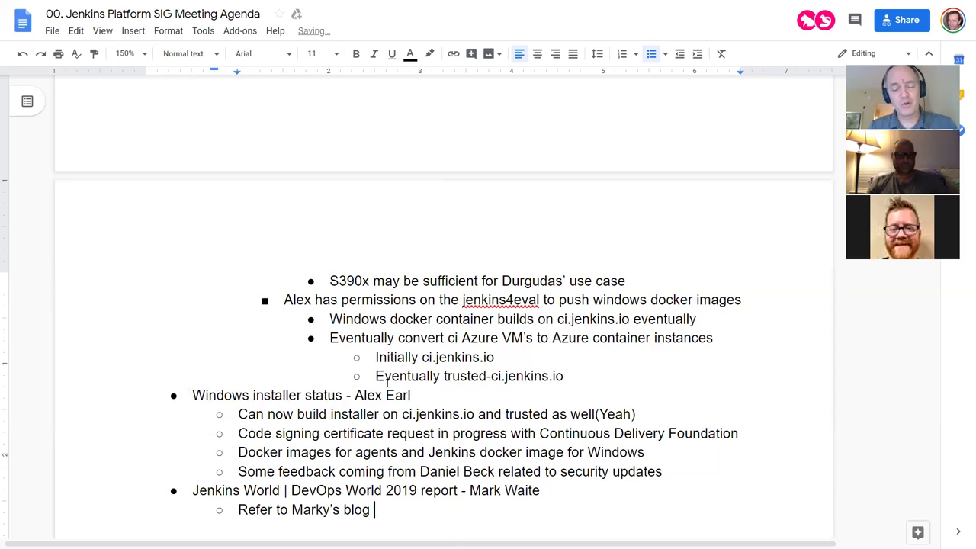
type("post")
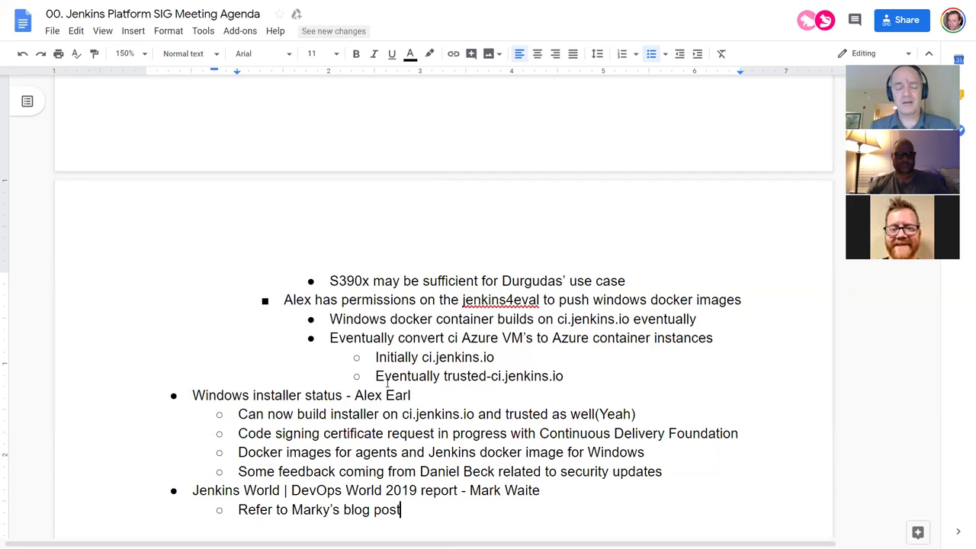
type("f")
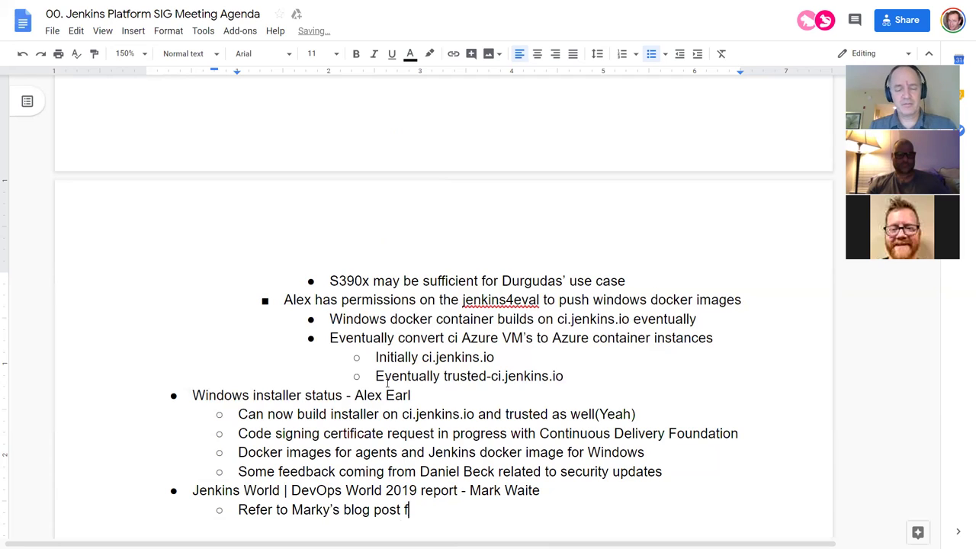
type("or more details")
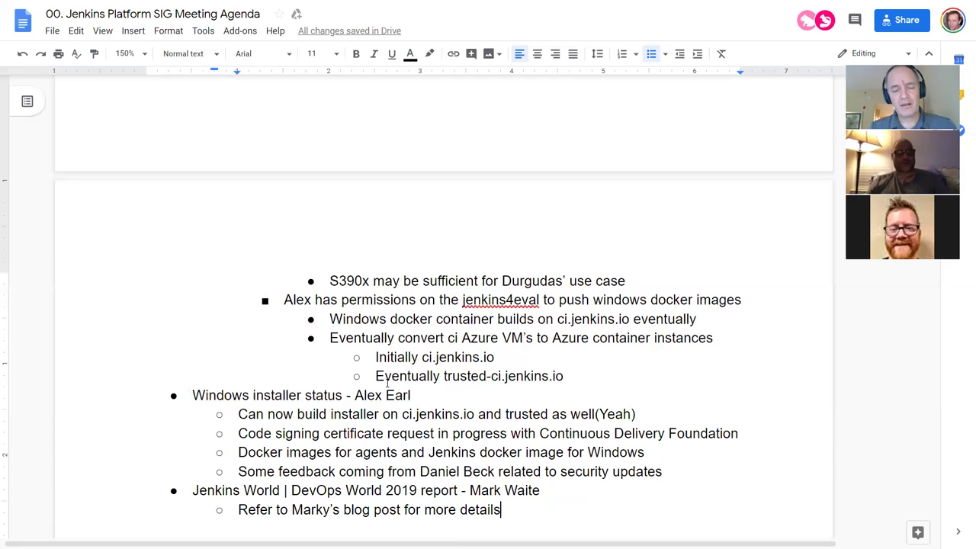
key("Return")
type("Slides")
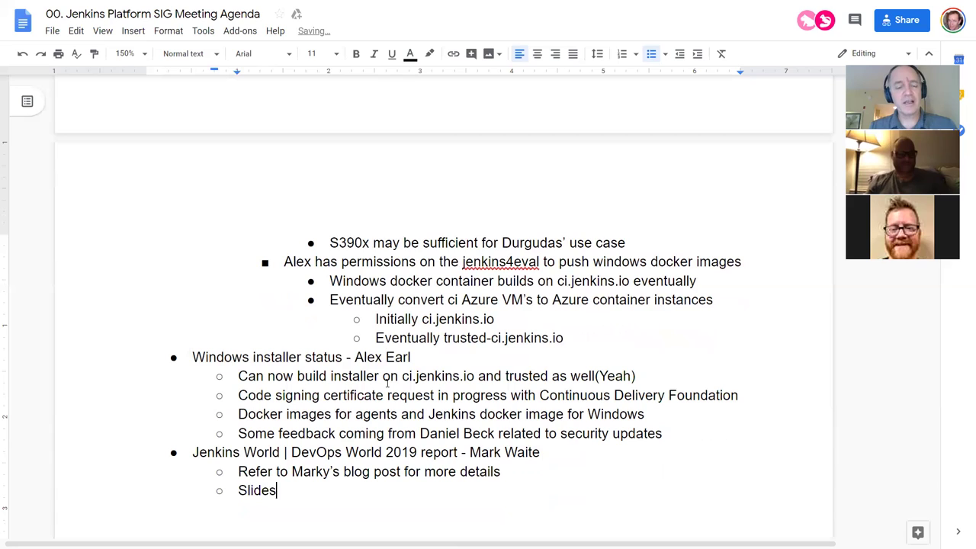
key("ctrl+BackSpace")
type("Slides and video recordings are still ben")
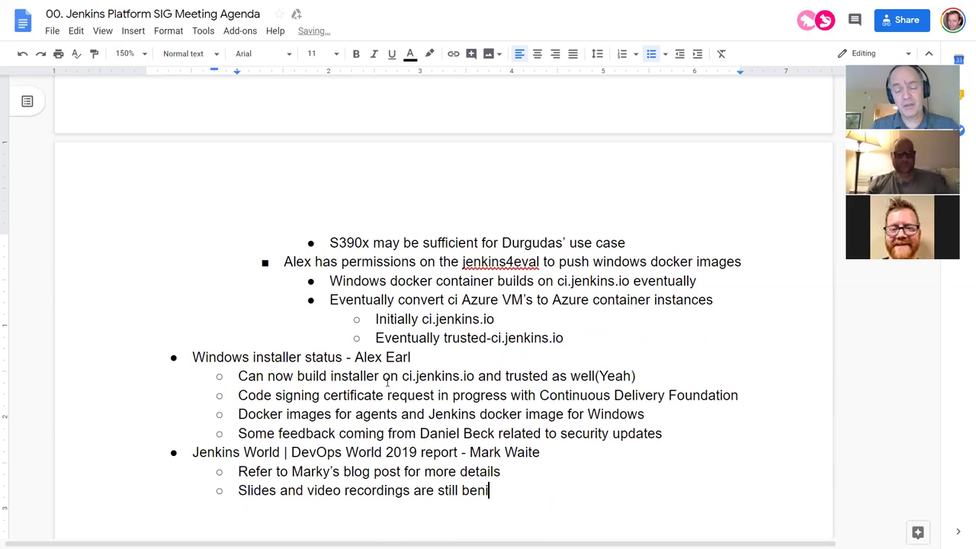
key("BackSpace")
type("ing processed")
key("BackSpace")
key("BackSpace")
type("ssed, will be available")
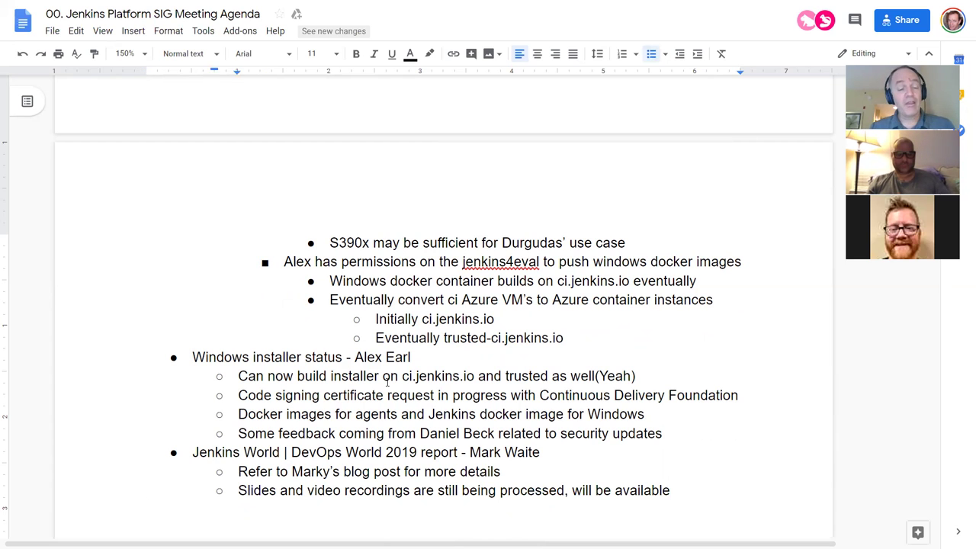
scroll(387, 382, "down", 2)
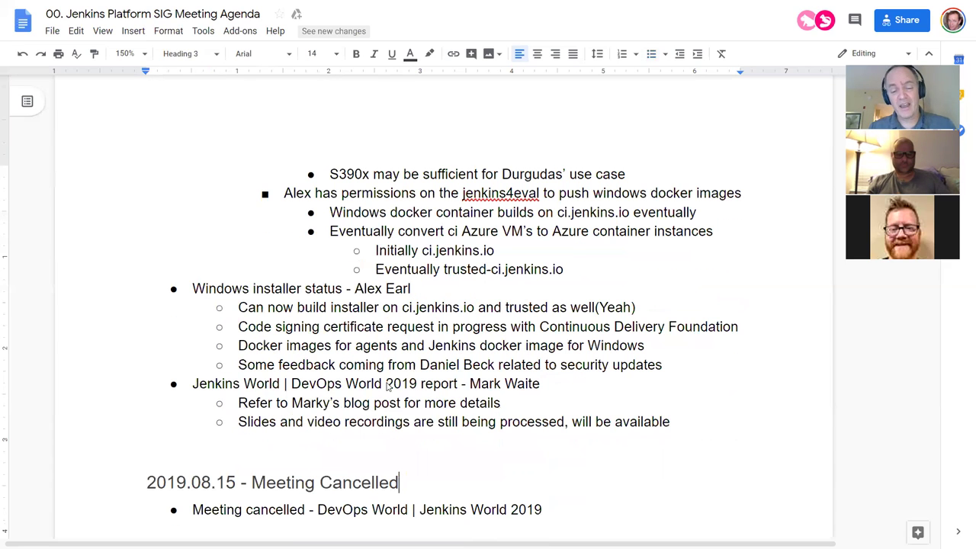